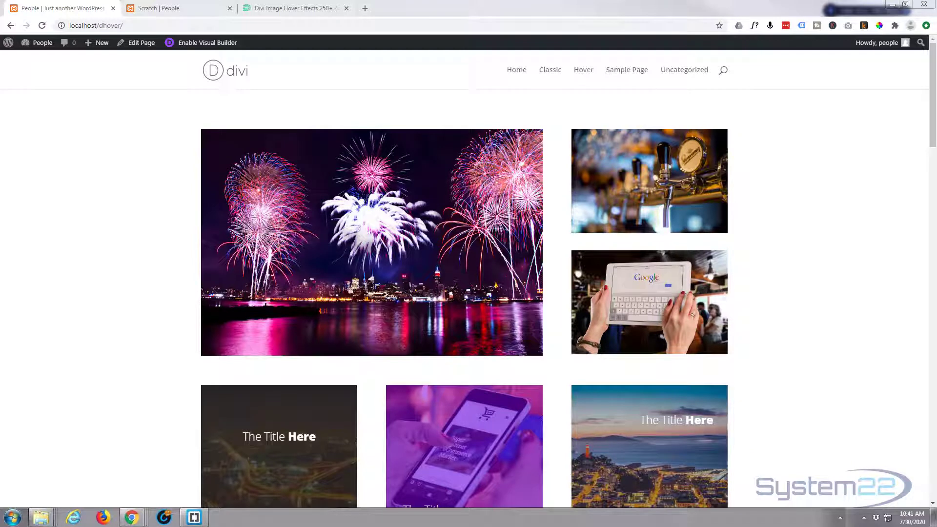
# Scroll down through the current Divizoom page and back up to look it over.
pyautogui.moveTo(654, 184)
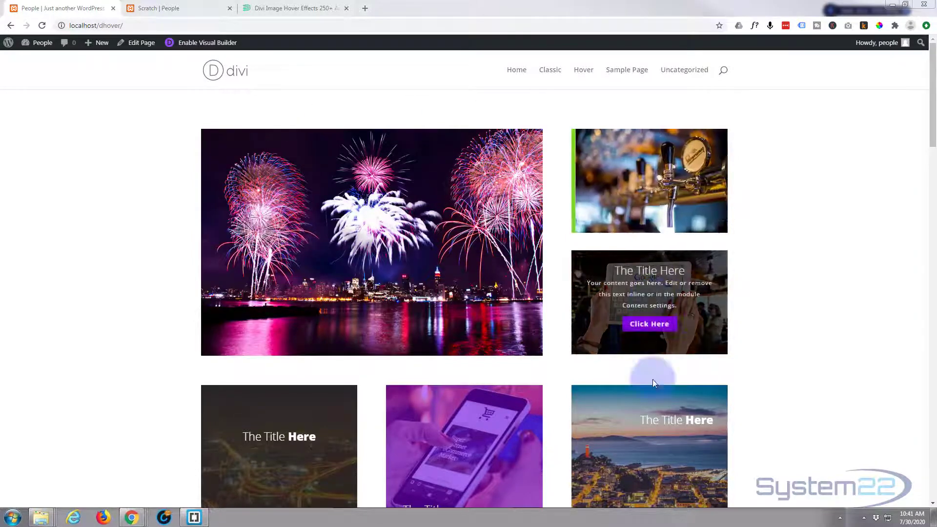
pyautogui.moveTo(303, 444)
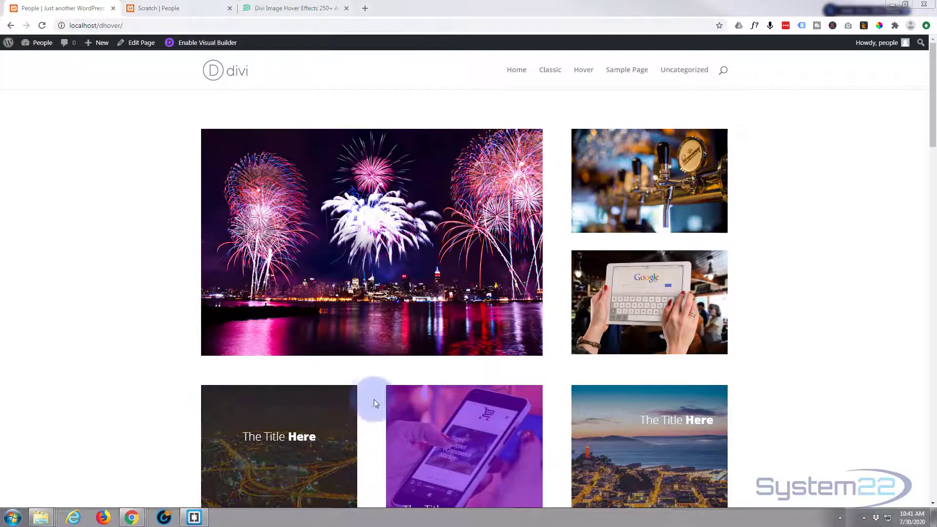
pyautogui.scroll(-3, 799, 352)
pyautogui.scroll(-2, 795, 354)
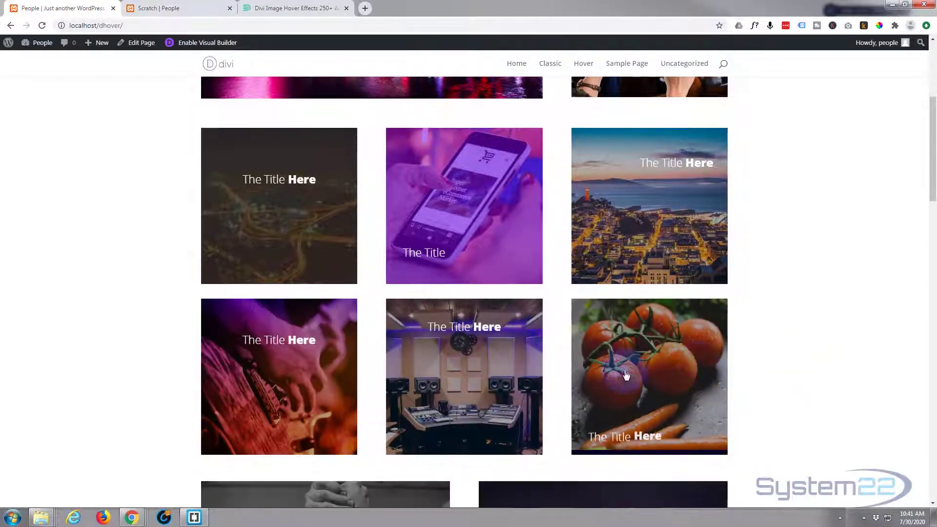
pyautogui.moveTo(476, 377)
pyautogui.scroll(-6, 286, 378)
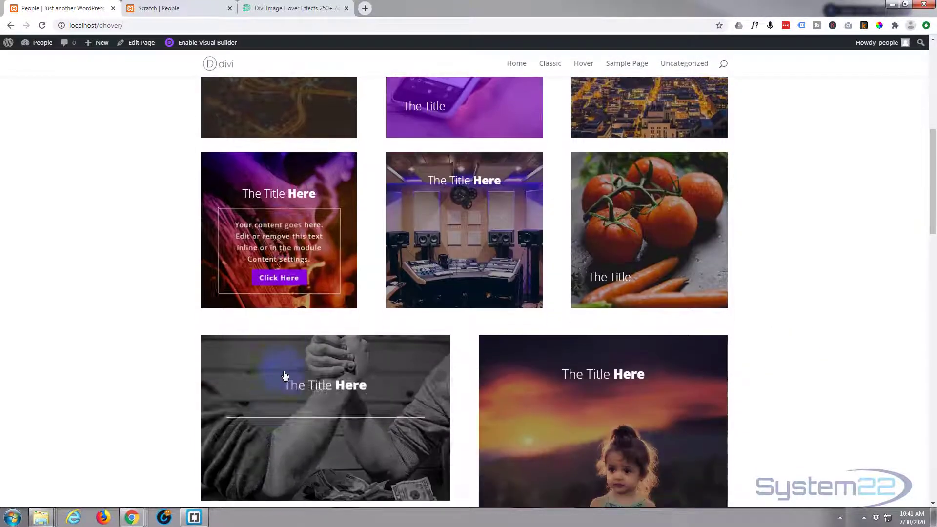
pyautogui.scroll(-12, 288, 376)
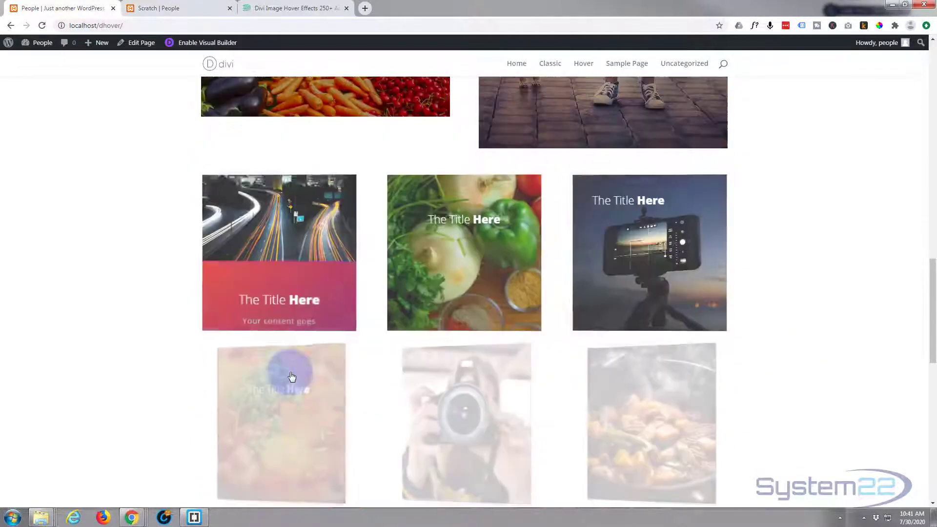
pyautogui.scroll(-4, 290, 373)
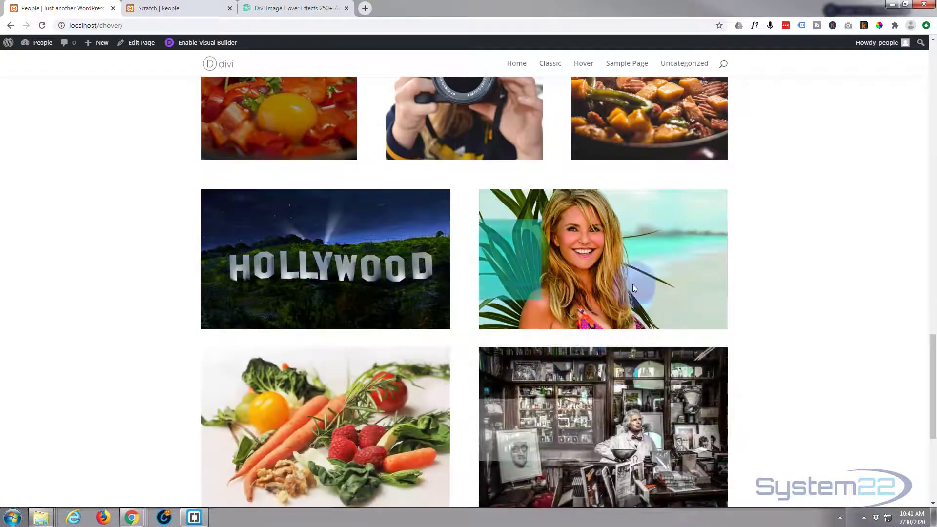
pyautogui.scroll(-3, 483, 303)
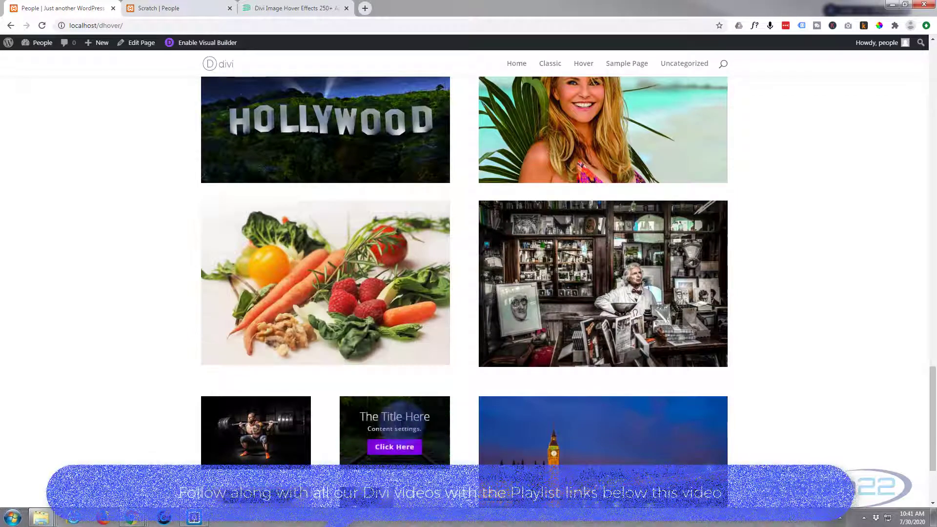
pyautogui.scroll(-3, 385, 425)
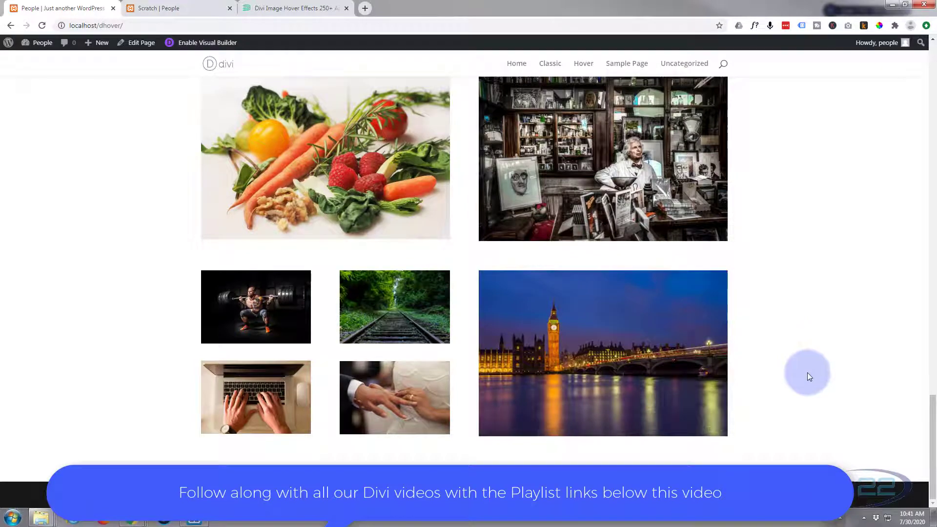
pyautogui.scroll(4, 808, 375)
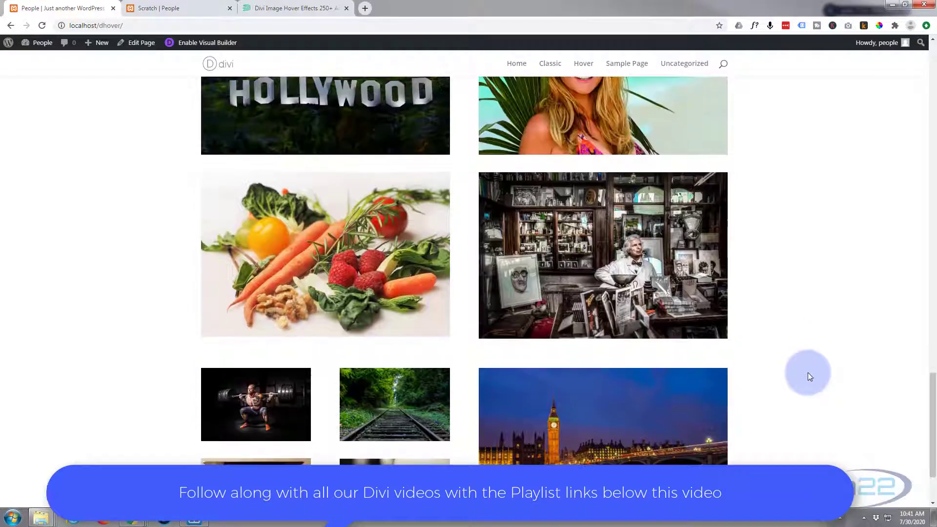
pyautogui.scroll(10, 809, 373)
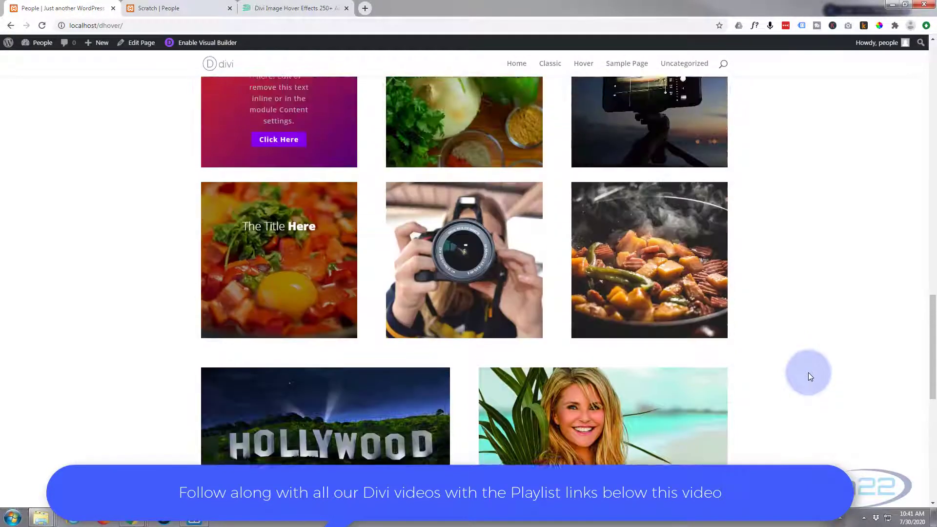
pyautogui.scroll(1, 551, 321)
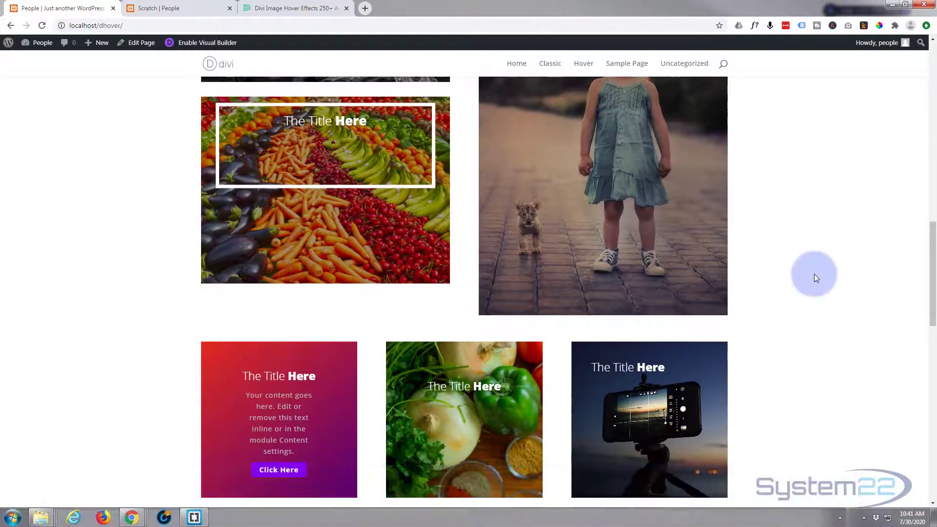
pyautogui.scroll(8, 776, 331)
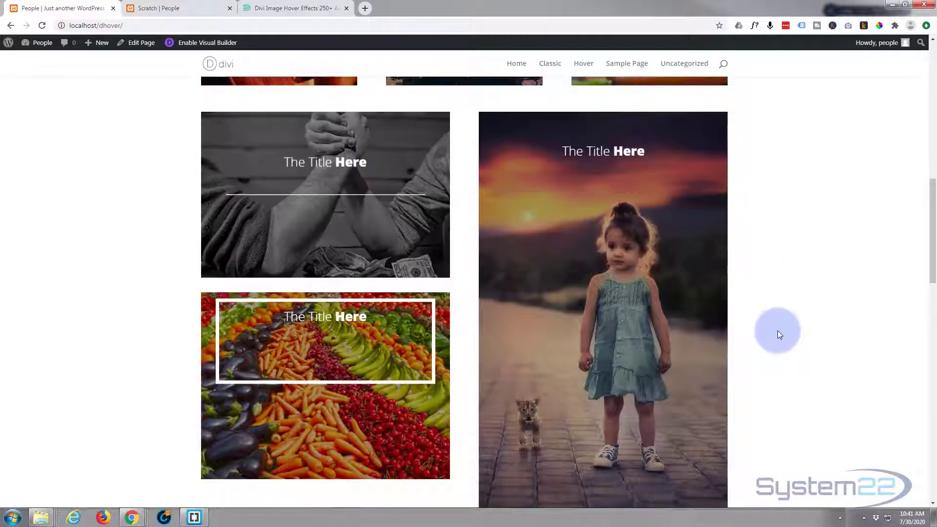
pyautogui.scroll(5, 778, 331)
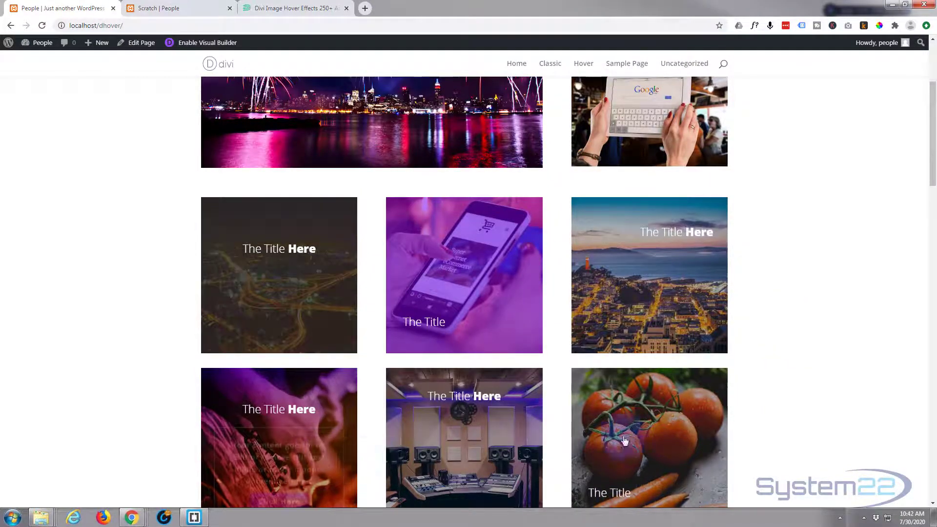
# View the Divi Image Hover Effects product page, then return to the Scratch | People tab.
pyautogui.click(466, 181)
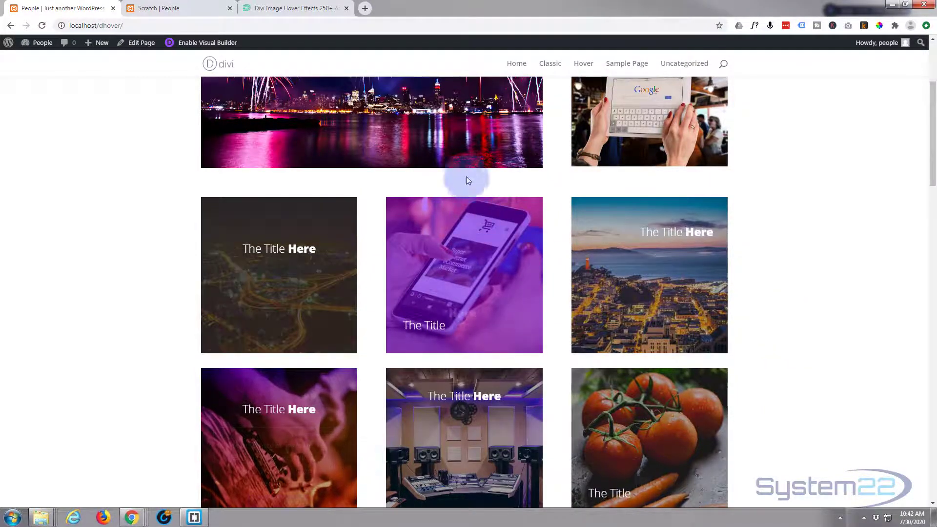
pyautogui.click(312, 8)
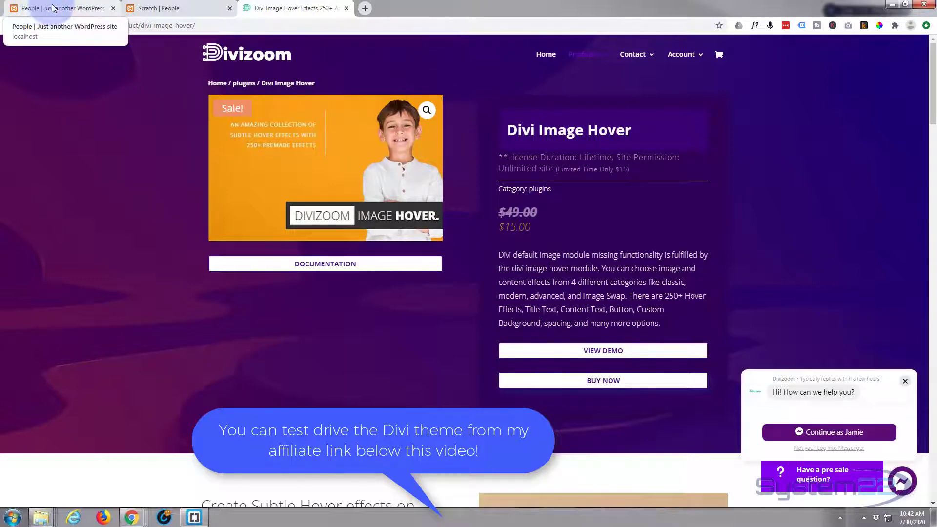
pyautogui.click(161, 8)
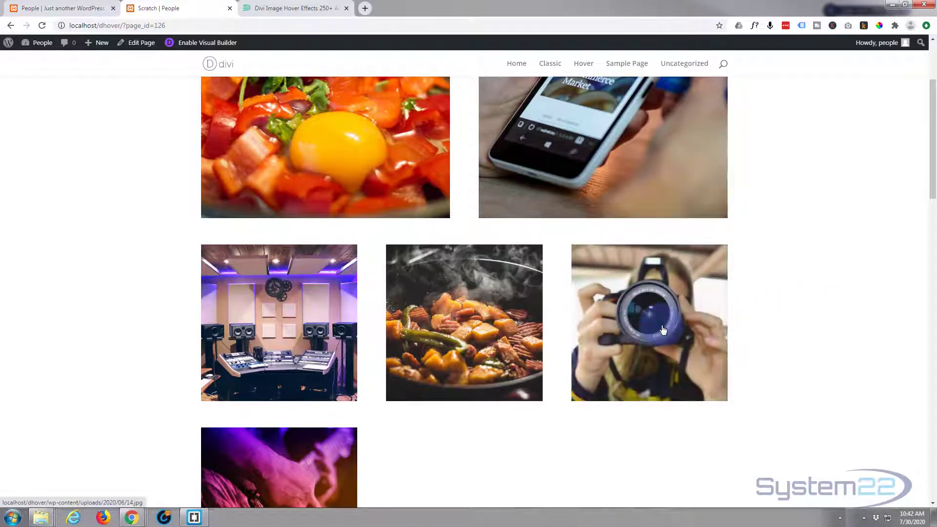
# Enable the Visual Builder and drag the guitar image module into its row's first column.
pyautogui.click(847, 318)
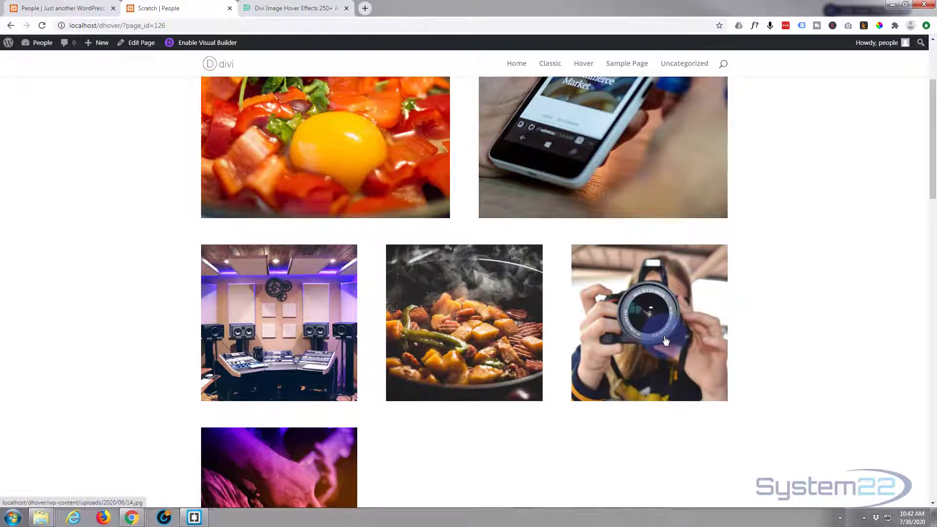
pyautogui.click(822, 327)
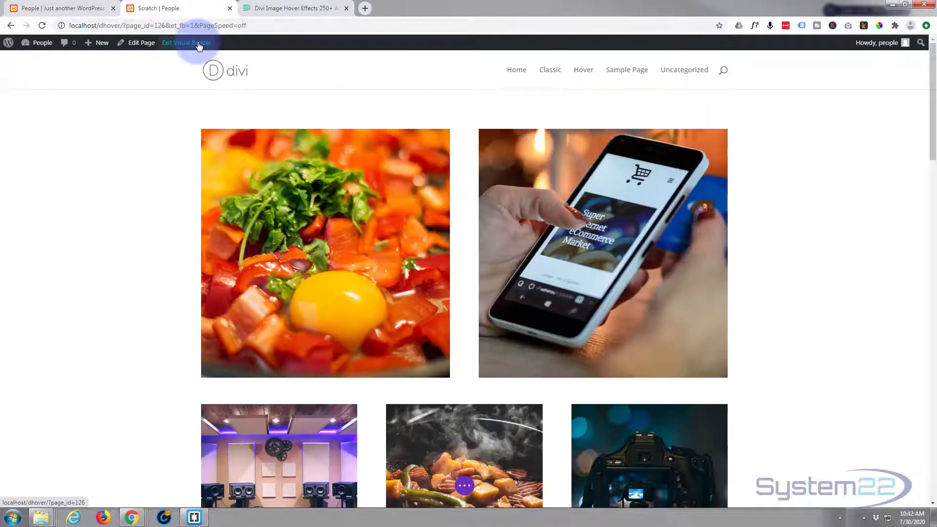
pyautogui.scroll(-4, 137, 293)
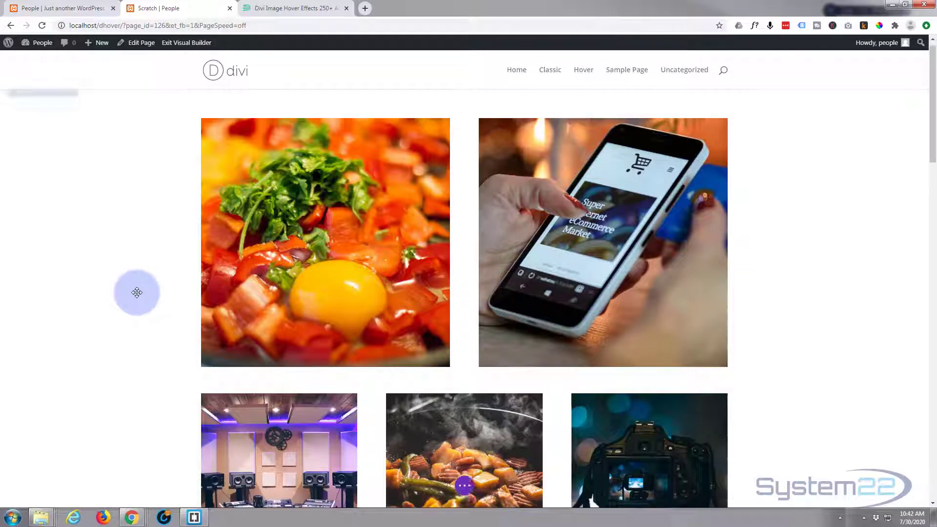
pyautogui.scroll(-3, 137, 293)
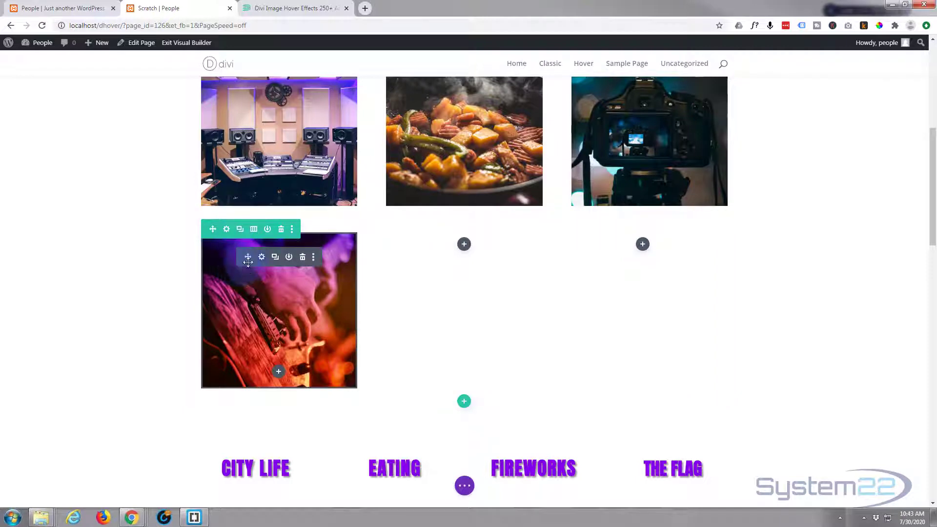
pyautogui.moveTo(248, 262); pyautogui.dragTo(341, 264)
pyautogui.moveTo(434, 255); pyautogui.dragTo(433, 257)
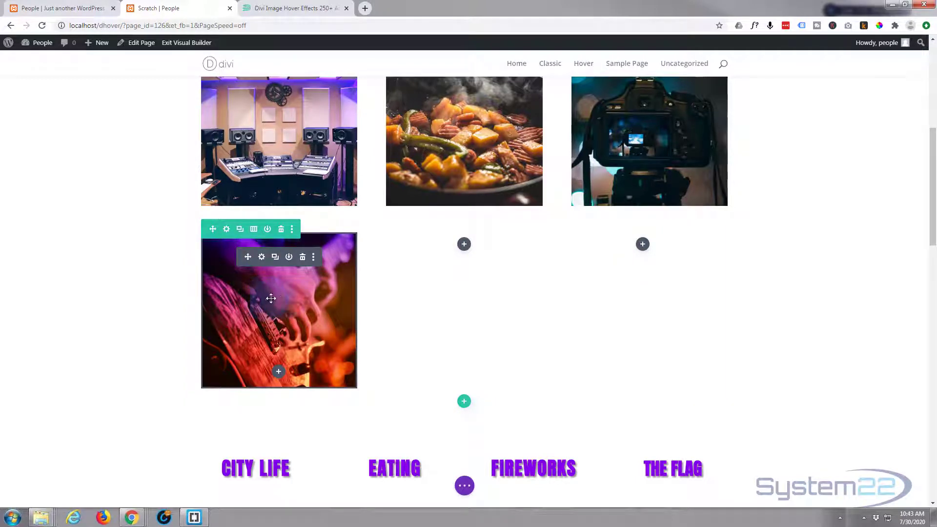
# Set the middle column's background image to 7.jpg, the city-night light-trails photo.
pyautogui.click(227, 231)
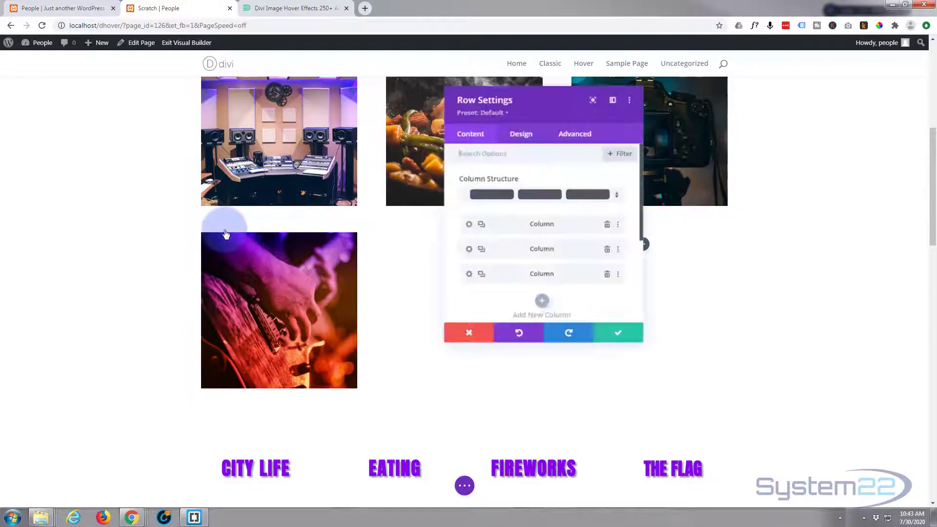
pyautogui.click(471, 250)
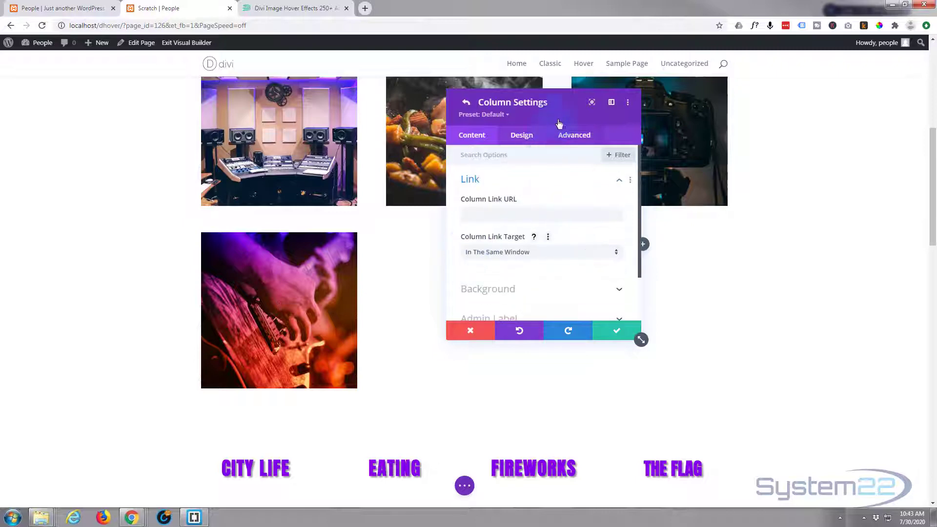
pyautogui.moveTo(562, 119); pyautogui.dragTo(742, 109)
pyautogui.click(746, 303)
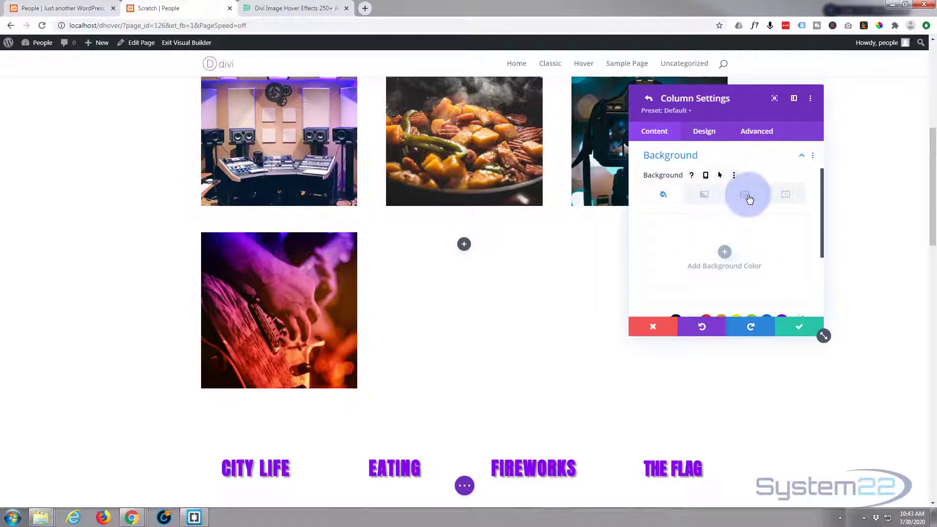
pyautogui.click(746, 196)
pyautogui.click(725, 253)
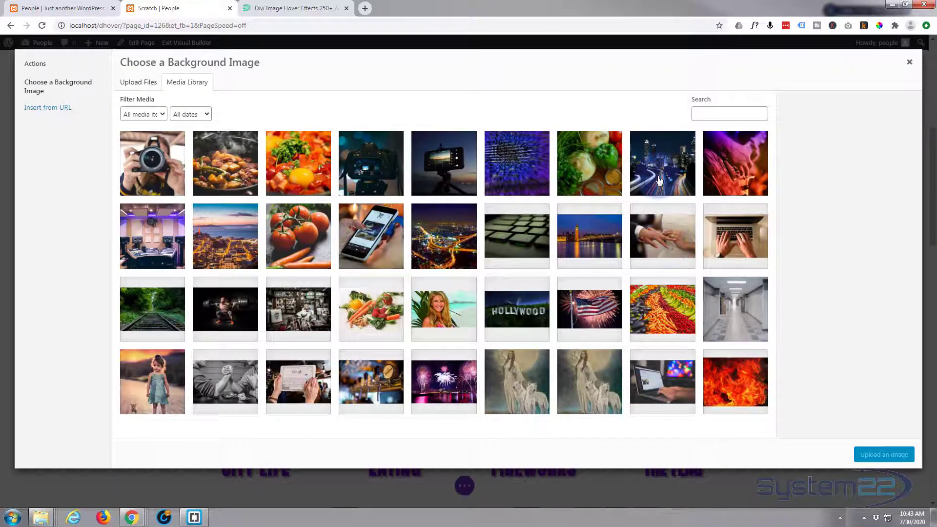
pyautogui.click(659, 181)
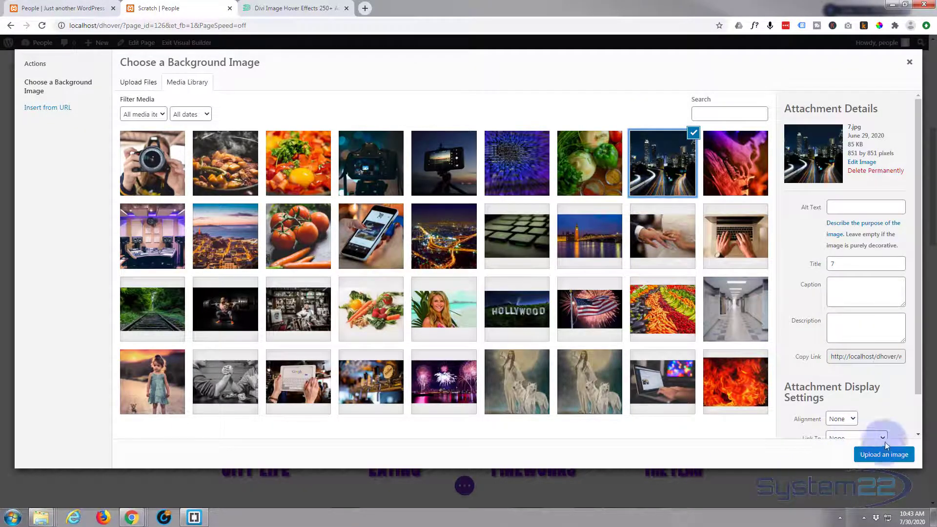
pyautogui.click(884, 455)
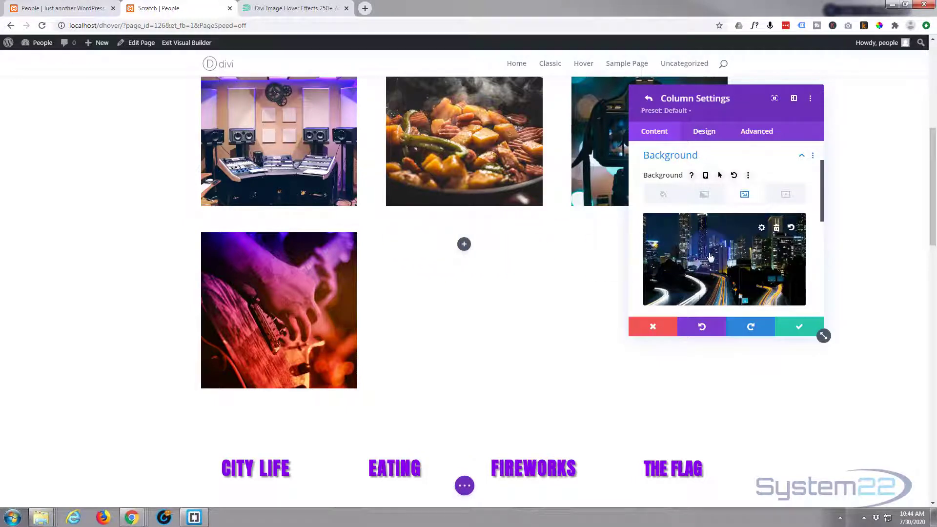
pyautogui.scroll(-2, 718, 263)
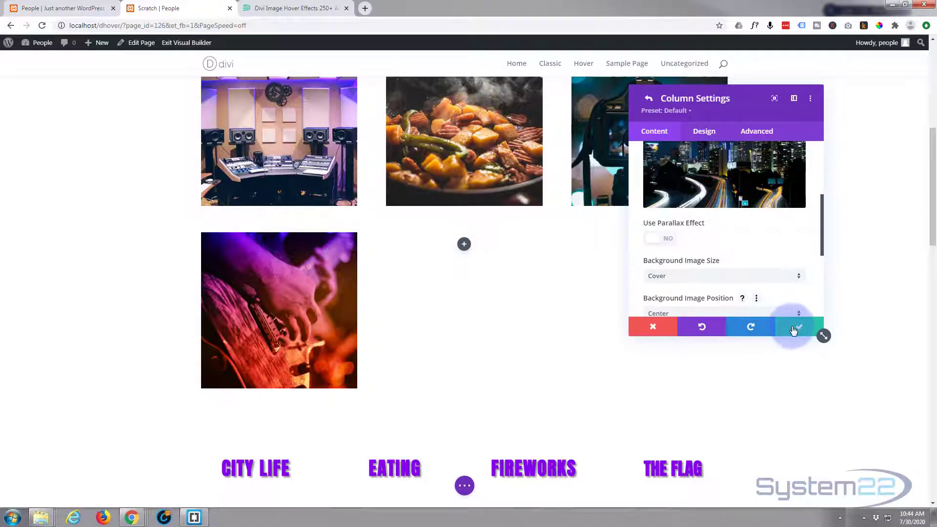
# Save the column and row settings, then add an Image module showing the sunset city photo 4.jpg.
pyautogui.click(793, 331)
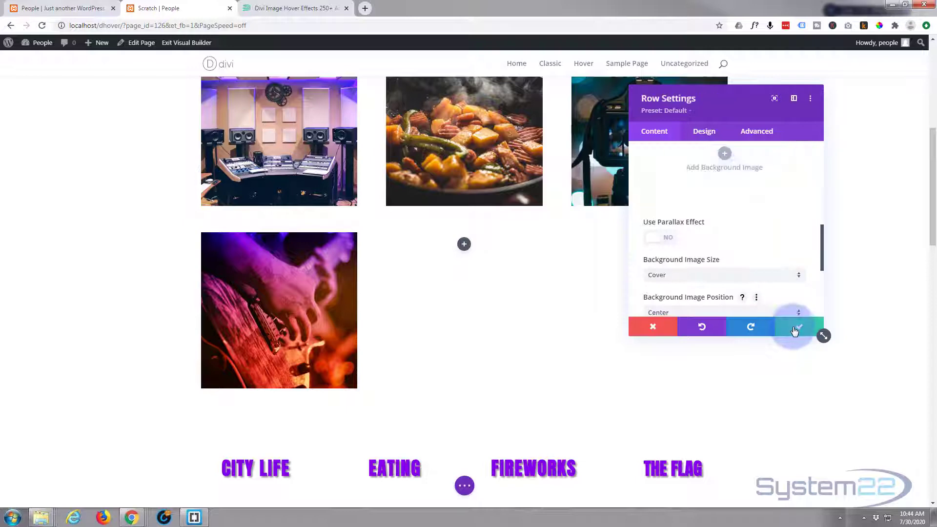
pyautogui.click(794, 332)
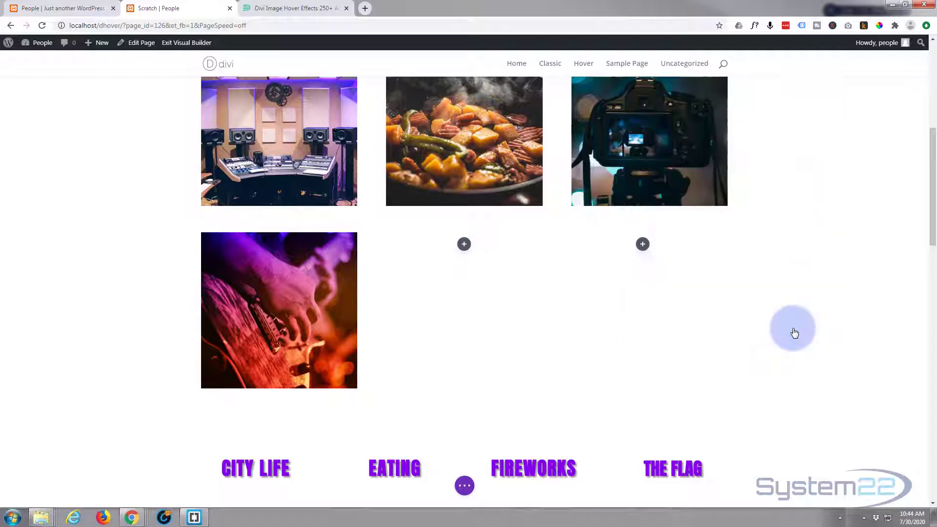
pyautogui.click(464, 244)
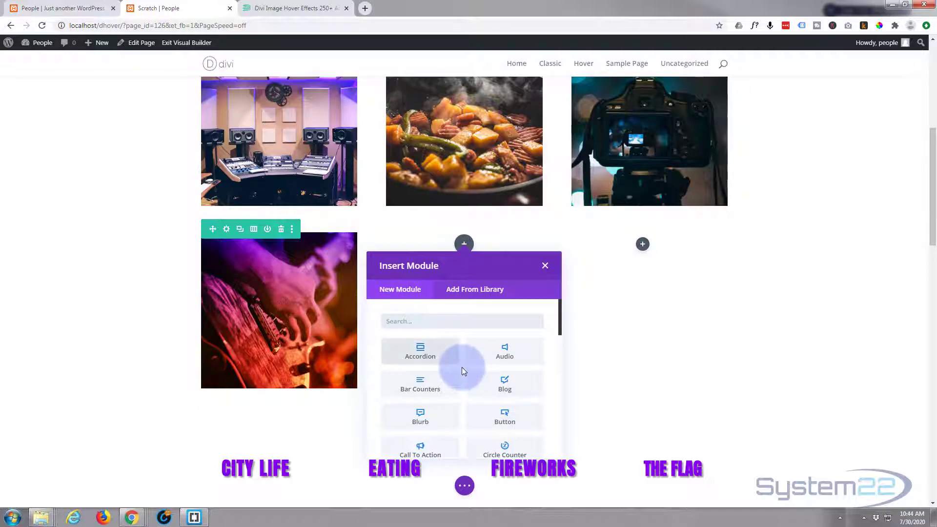
pyautogui.scroll(-3, 464, 375)
pyautogui.scroll(-3, 464, 371)
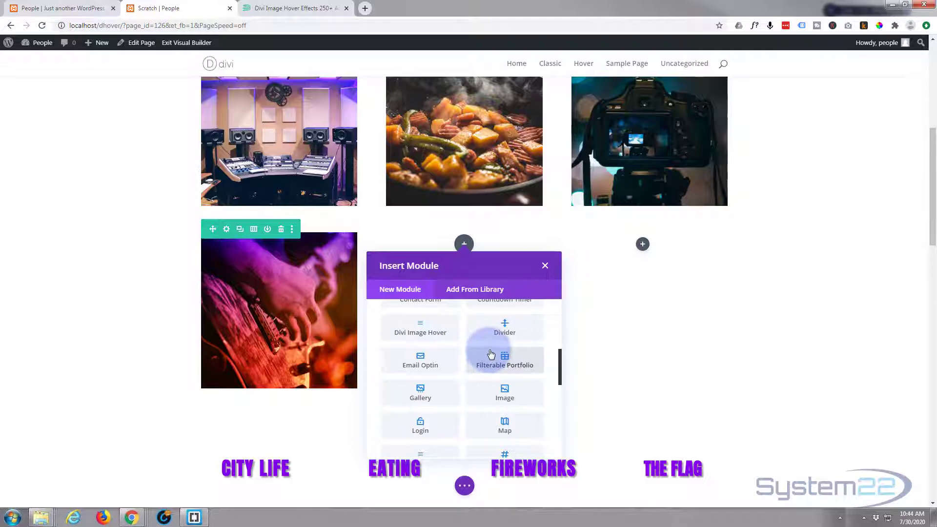
pyautogui.scroll(-5, 491, 353)
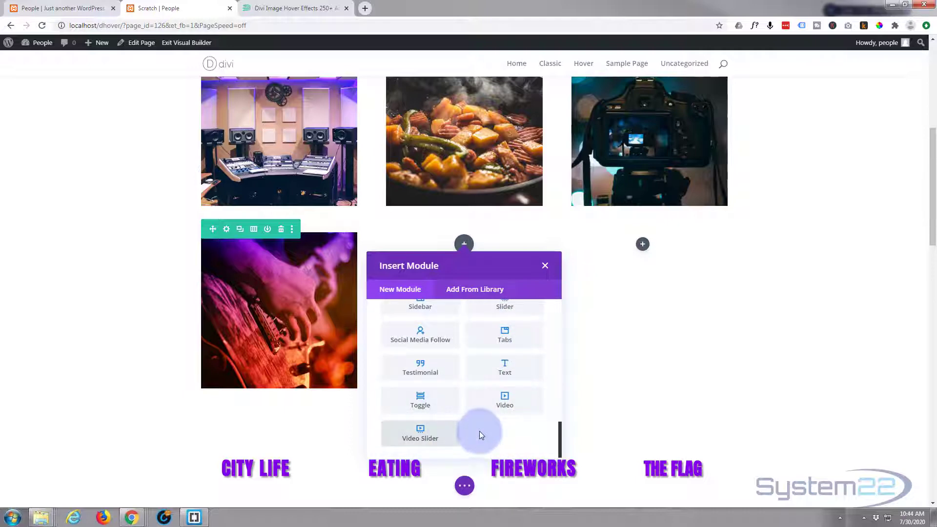
pyautogui.scroll(2, 478, 432)
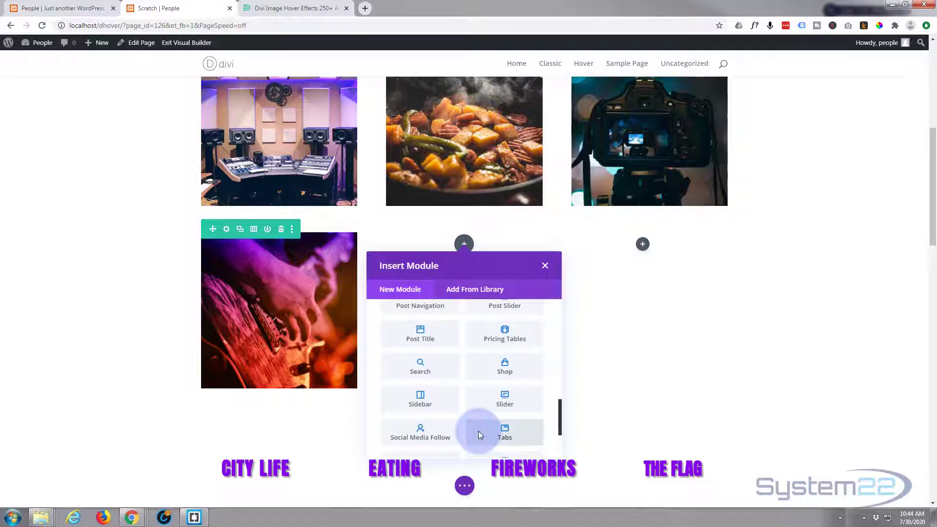
pyautogui.scroll(3, 479, 434)
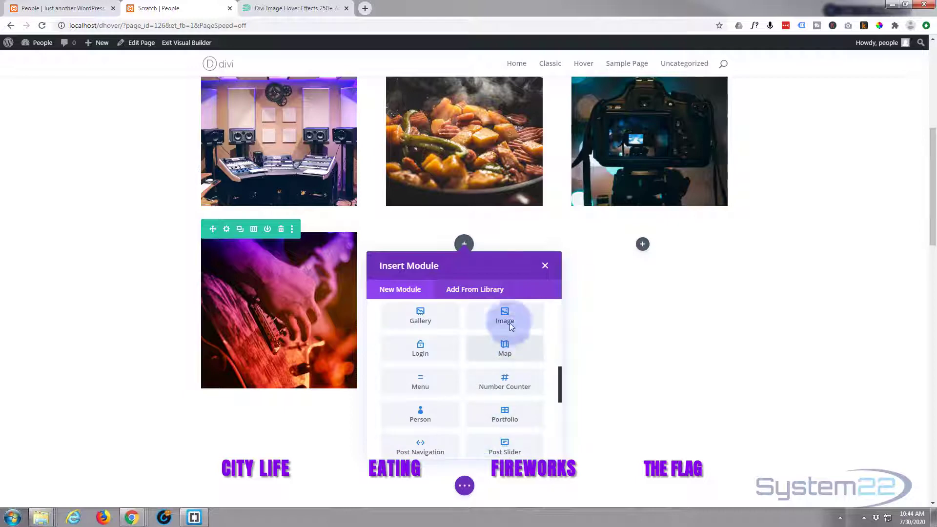
pyautogui.click(505, 318)
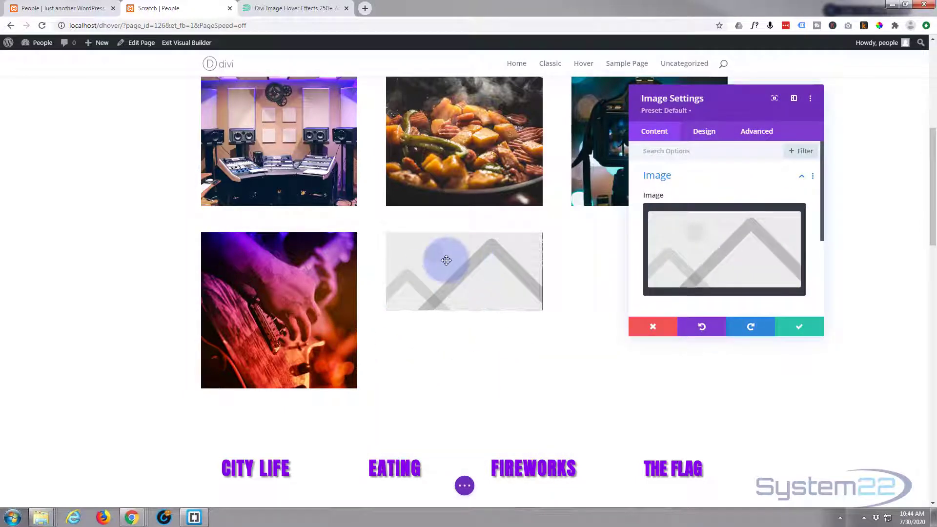
pyautogui.click(732, 244)
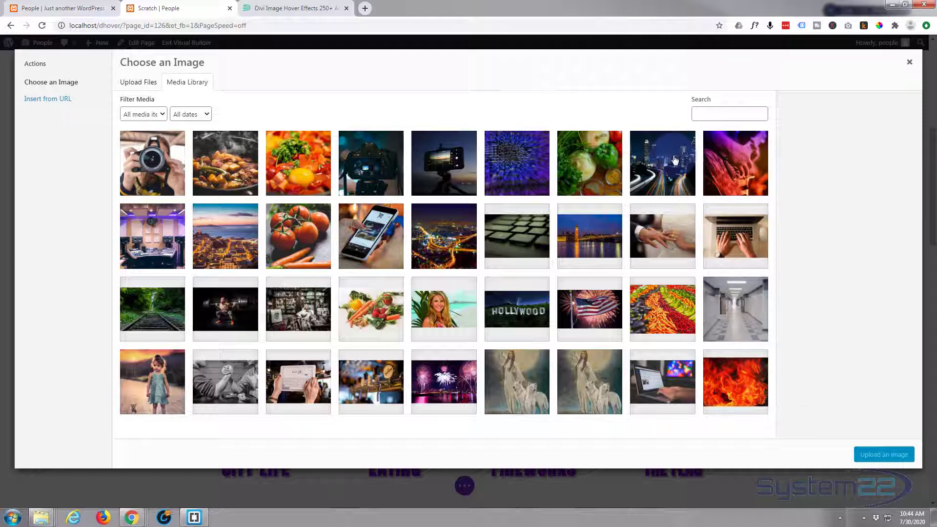
pyautogui.click(222, 248)
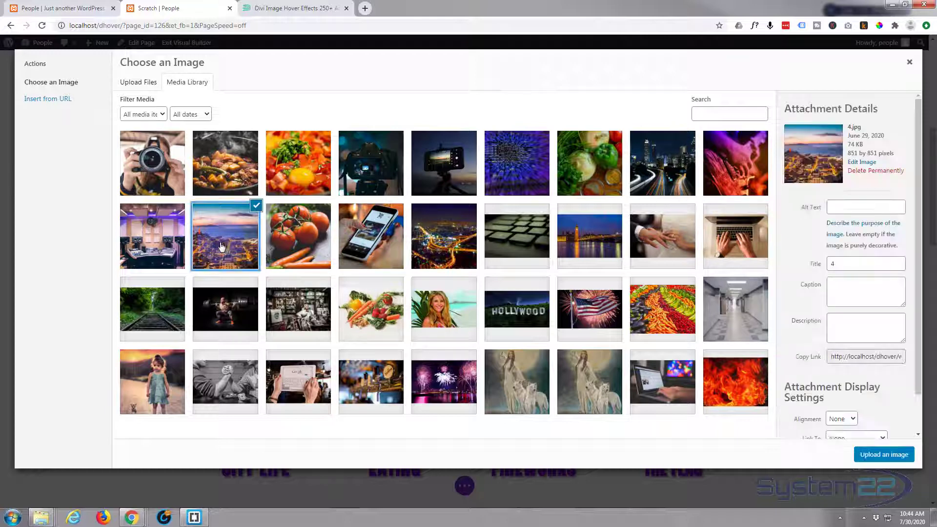
pyautogui.click(884, 454)
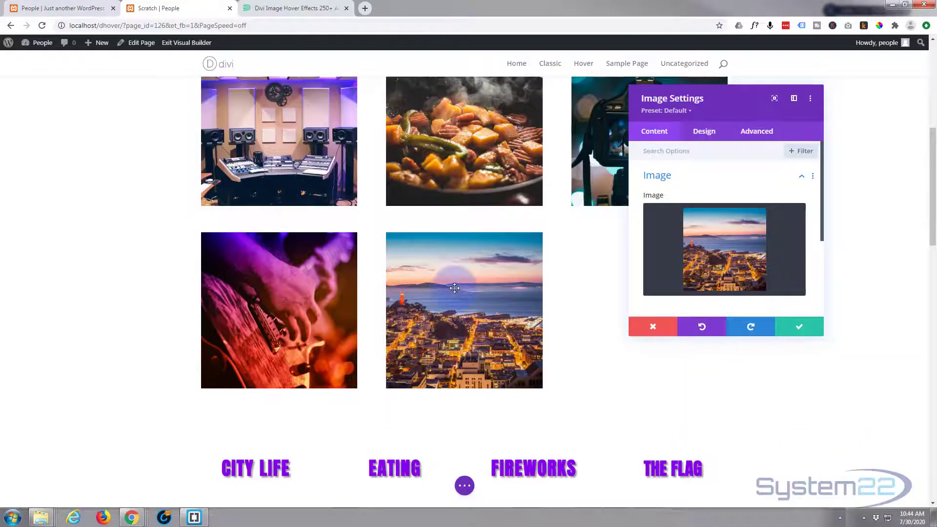
# Expand Design > Filters and test the Opacity slider, dragging it to 0% and back to 100%.
pyautogui.moveTo(747, 247)
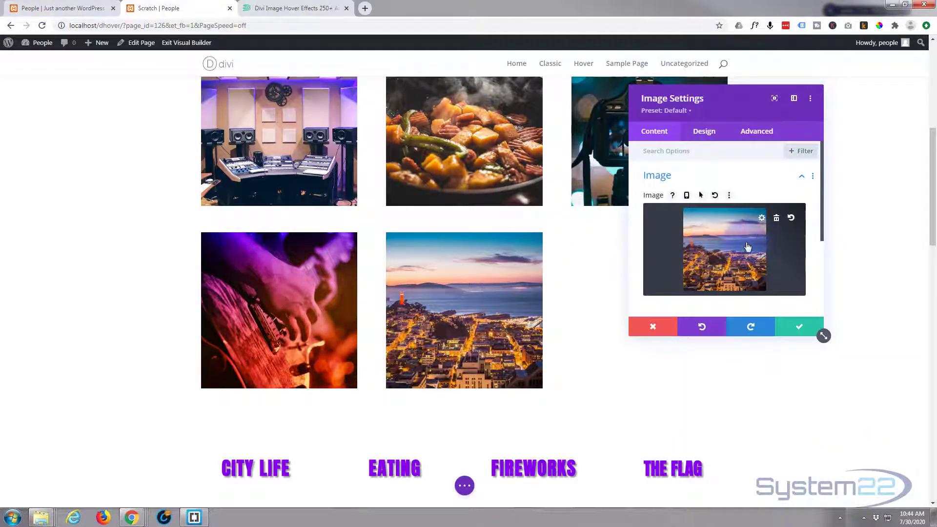
pyautogui.scroll(-1, 732, 244)
pyautogui.click(705, 132)
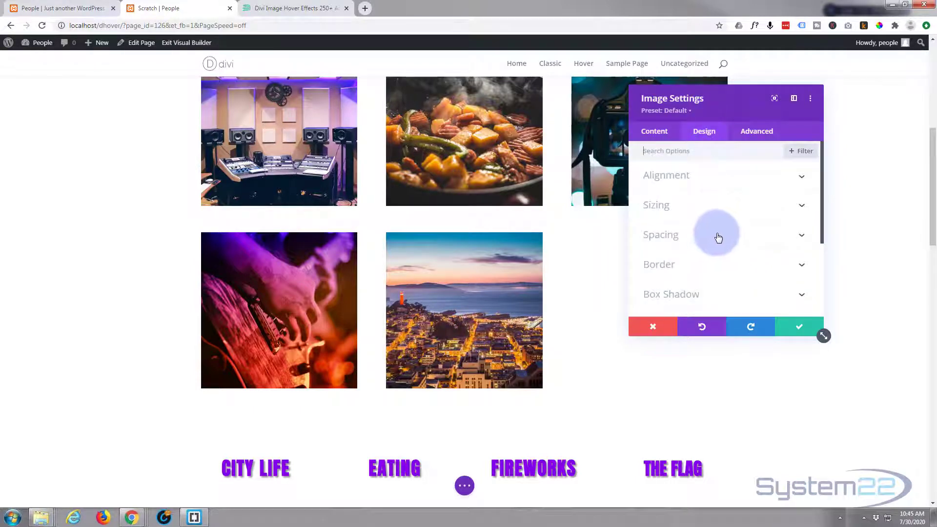
pyautogui.scroll(-3, 719, 237)
pyautogui.click(730, 201)
pyautogui.scroll(-3, 727, 249)
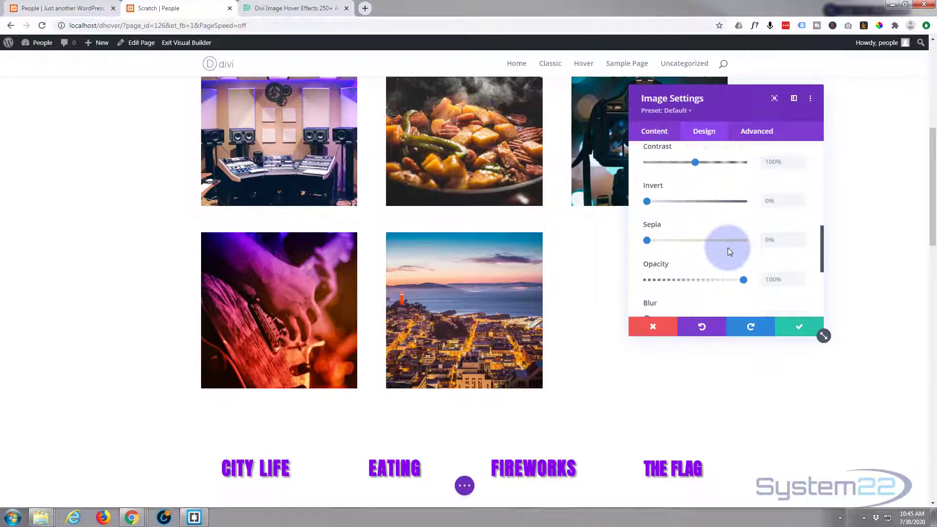
pyautogui.scroll(-1, 728, 247)
pyautogui.moveTo(743, 230)
pyautogui.mouseDown()
pyautogui.moveTo(664, 236)
pyautogui.moveTo(758, 229)
pyautogui.mouseUp()
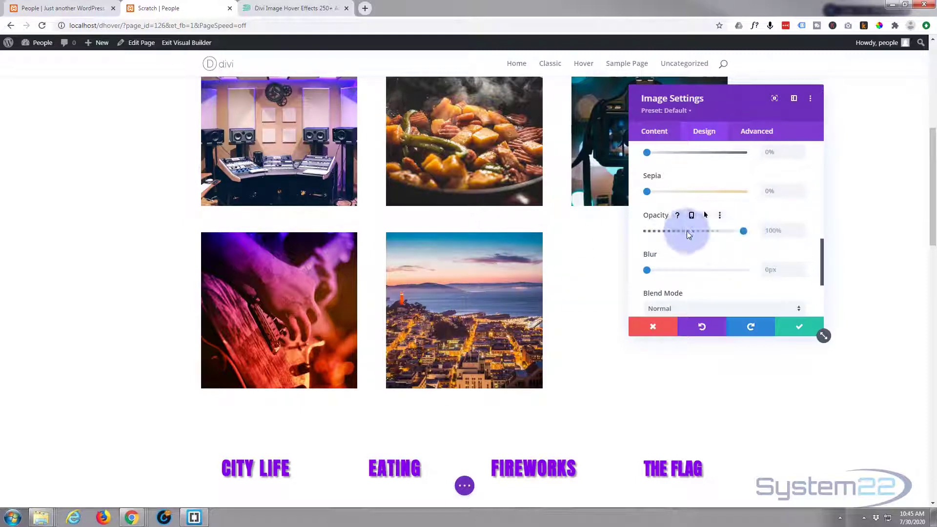
pyautogui.moveTo(675, 232); pyautogui.dragTo(644, 232)
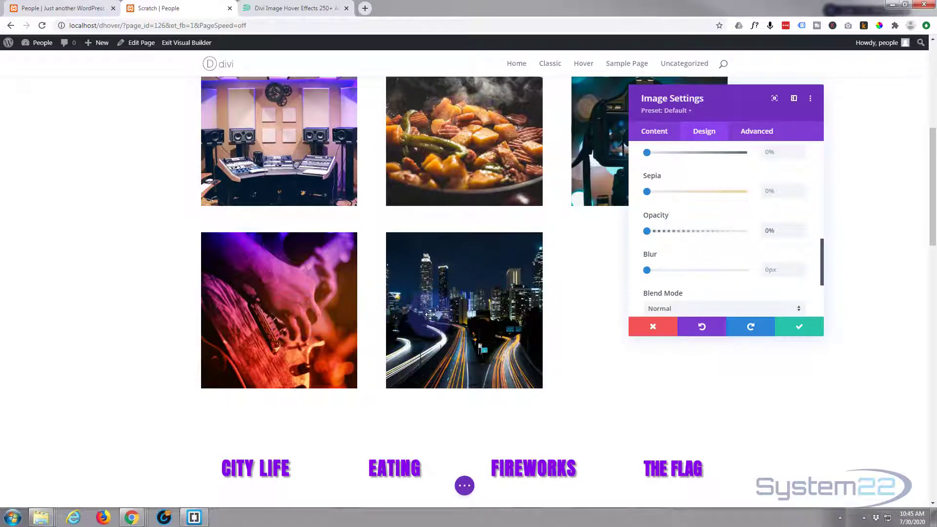
pyautogui.moveTo(648, 230); pyautogui.dragTo(761, 230)
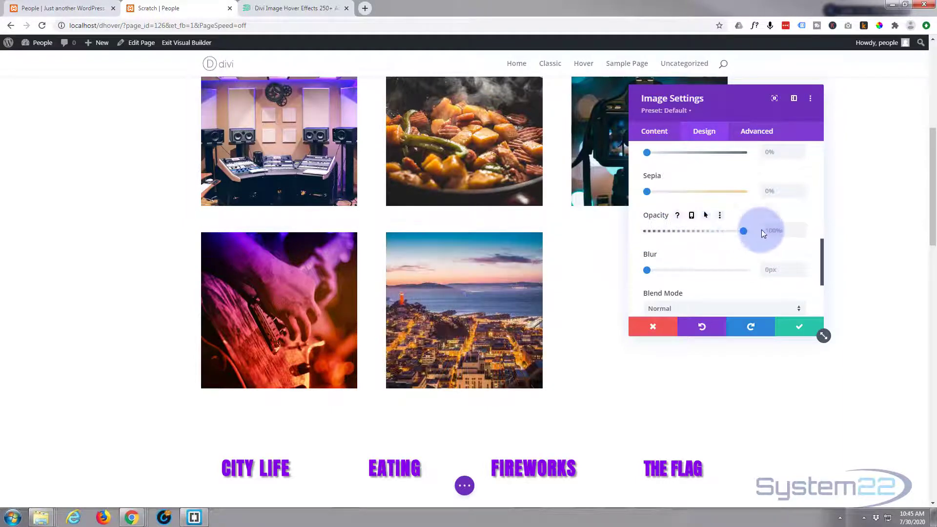
# Set the image's opacity to 0% normally and 100% on hover.
pyautogui.click(706, 216)
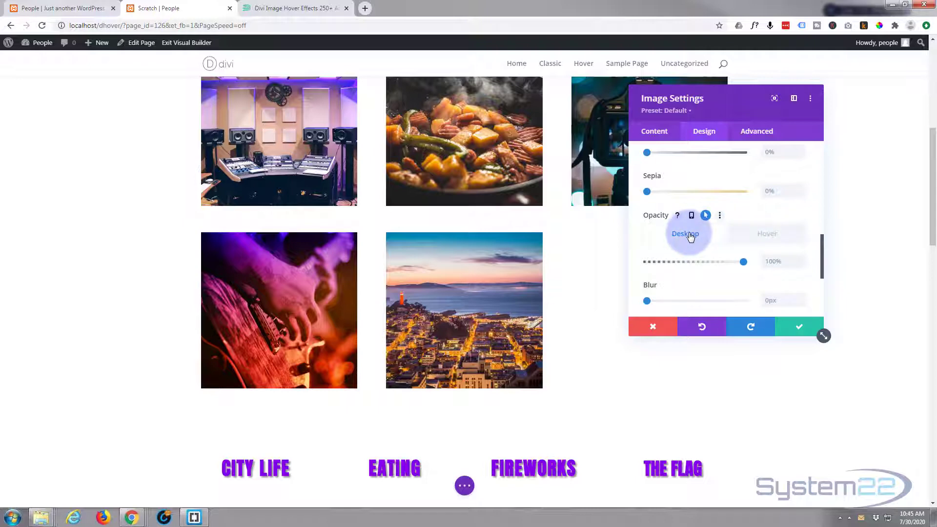
pyautogui.click(764, 235)
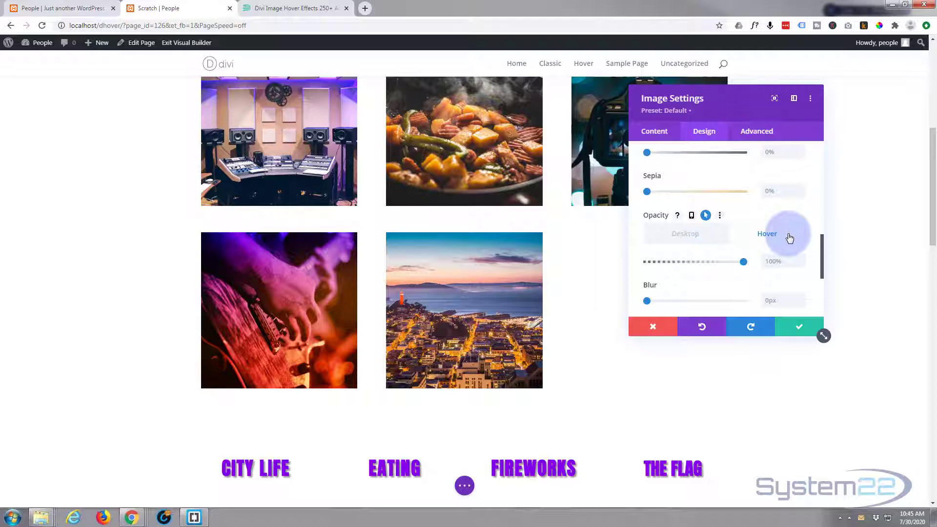
pyautogui.click(699, 239)
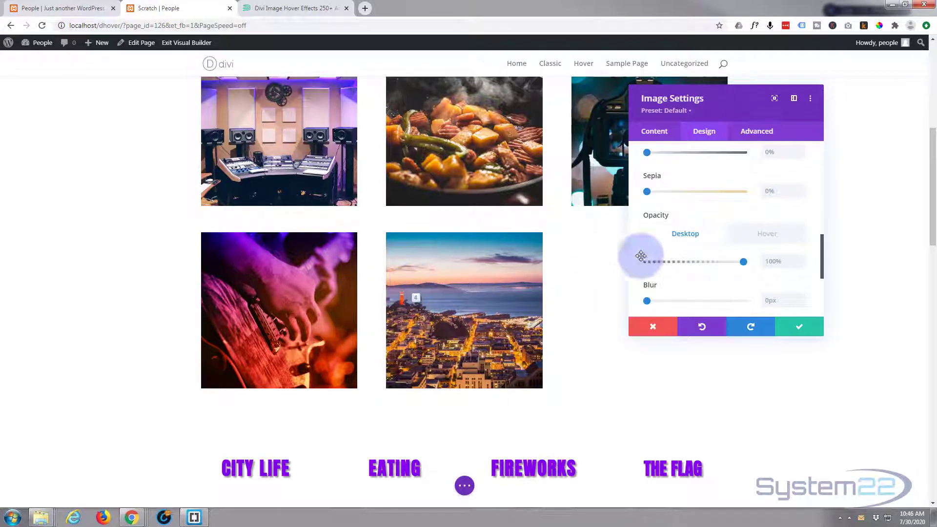
pyautogui.moveTo(745, 264); pyautogui.dragTo(636, 265)
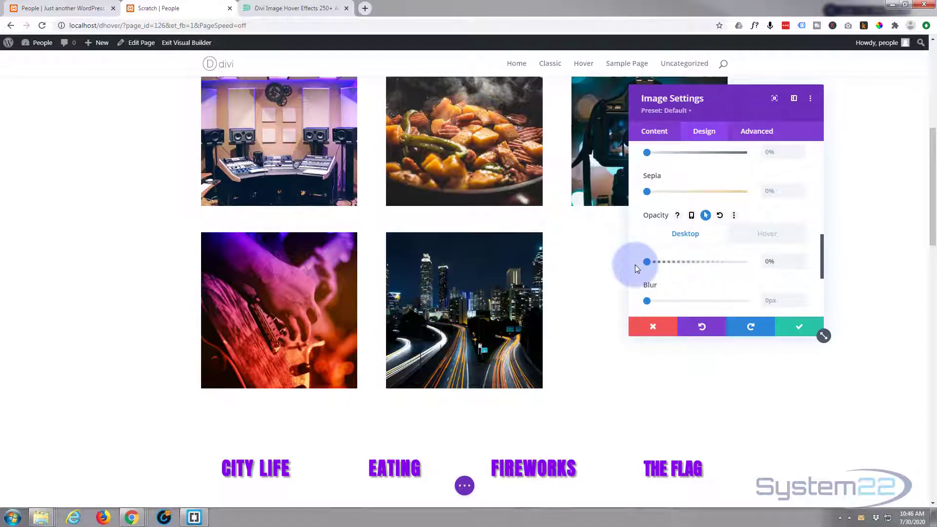
pyautogui.click(767, 234)
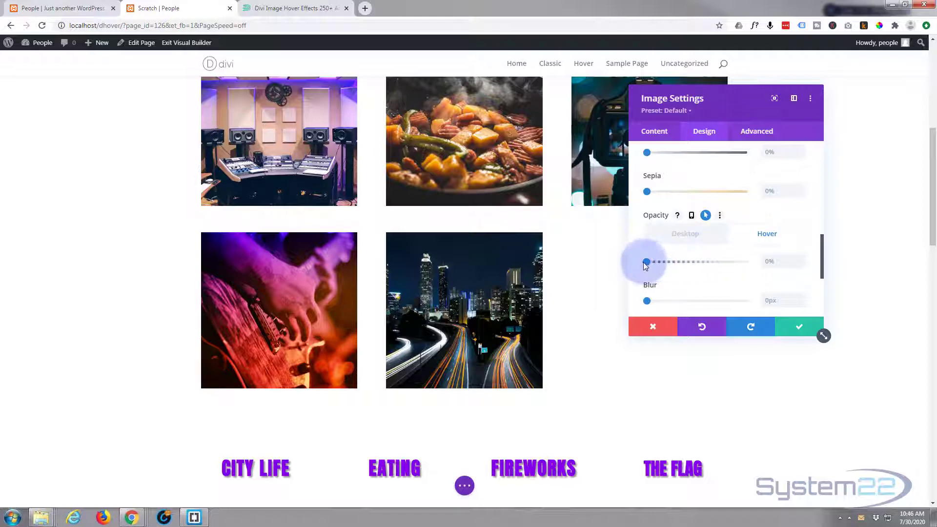
pyautogui.moveTo(646, 264); pyautogui.dragTo(755, 267)
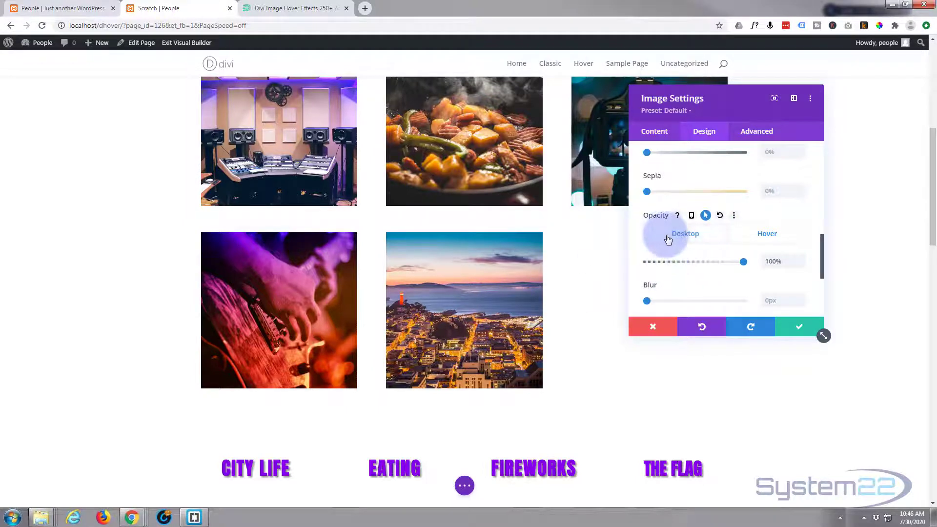
# Expand the Transform settings and try its hover toggle, previewing the normal and hover states.
pyautogui.click(764, 234)
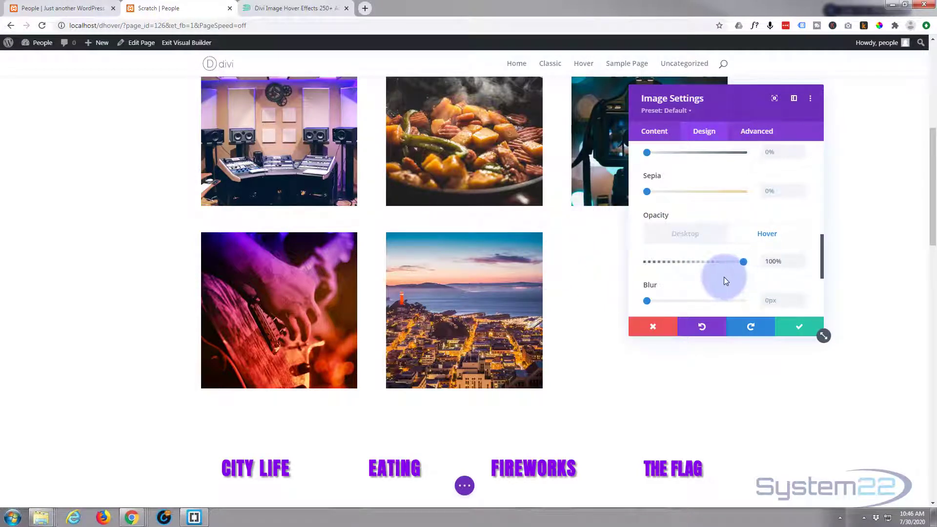
pyautogui.scroll(-3, 724, 276)
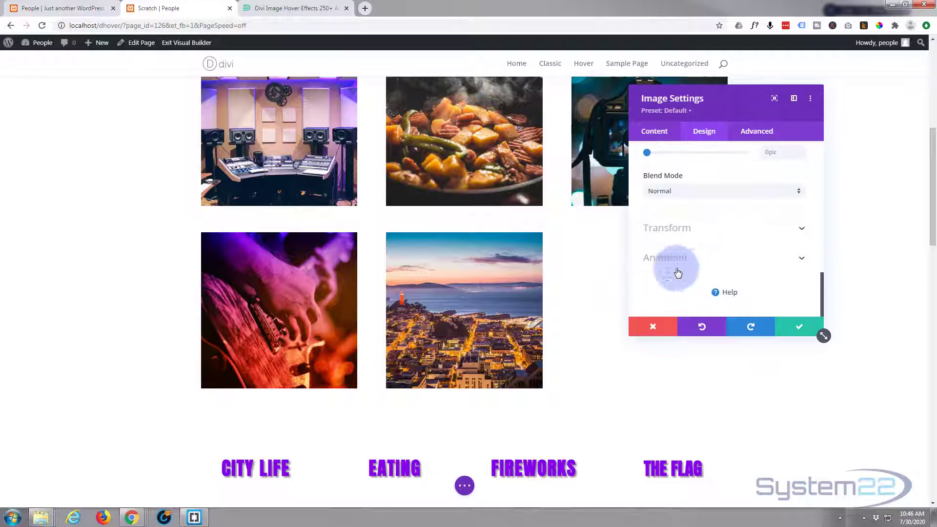
pyautogui.click(731, 229)
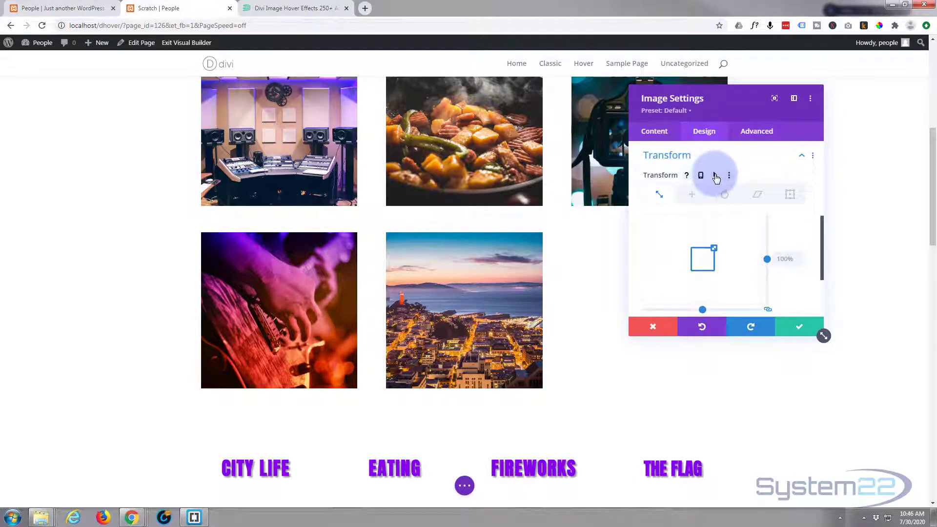
pyautogui.click(715, 176)
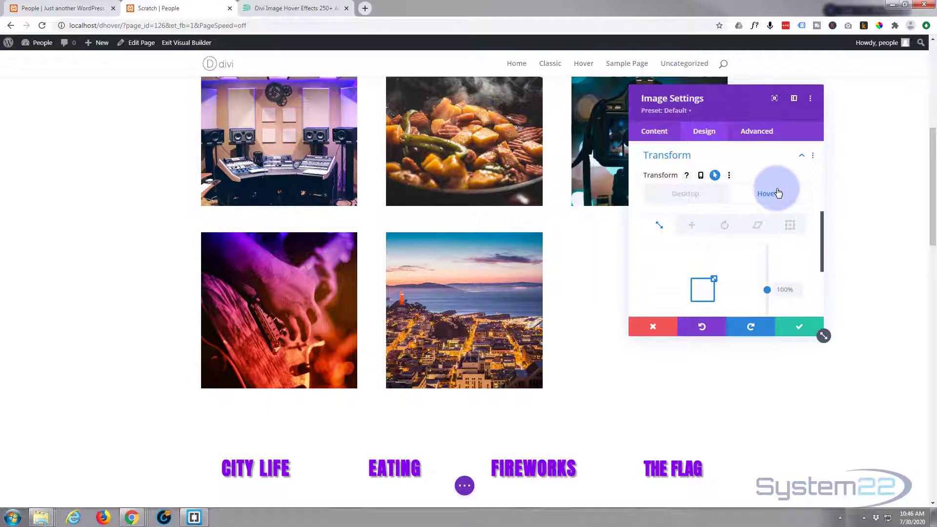
pyautogui.click(688, 199)
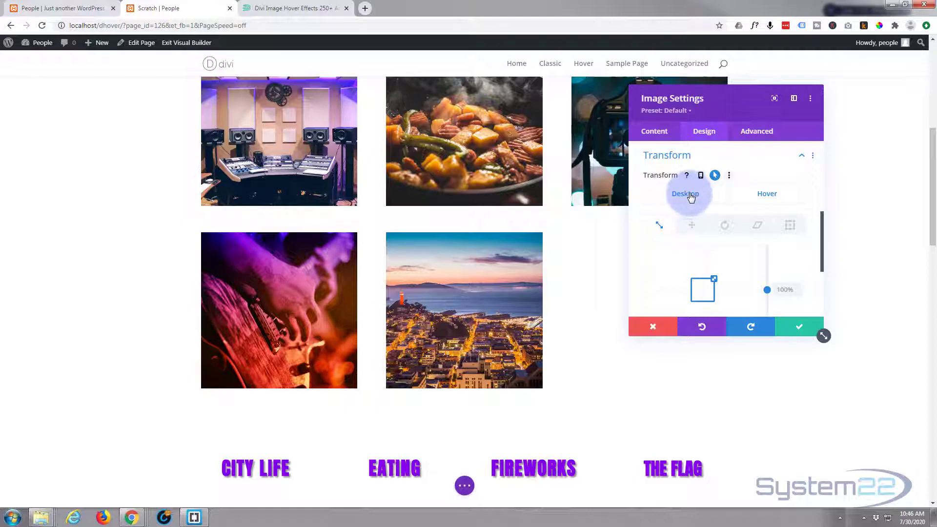
pyautogui.click(690, 197)
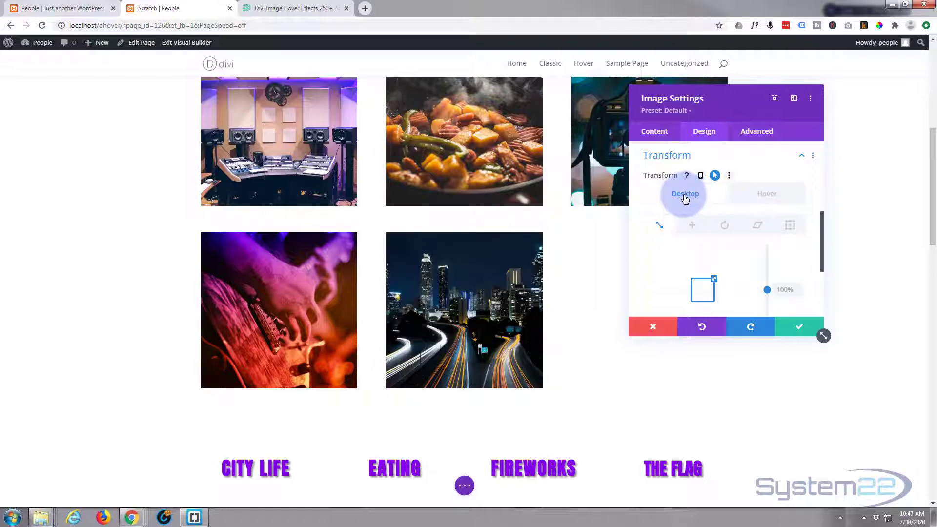
pyautogui.click(763, 199)
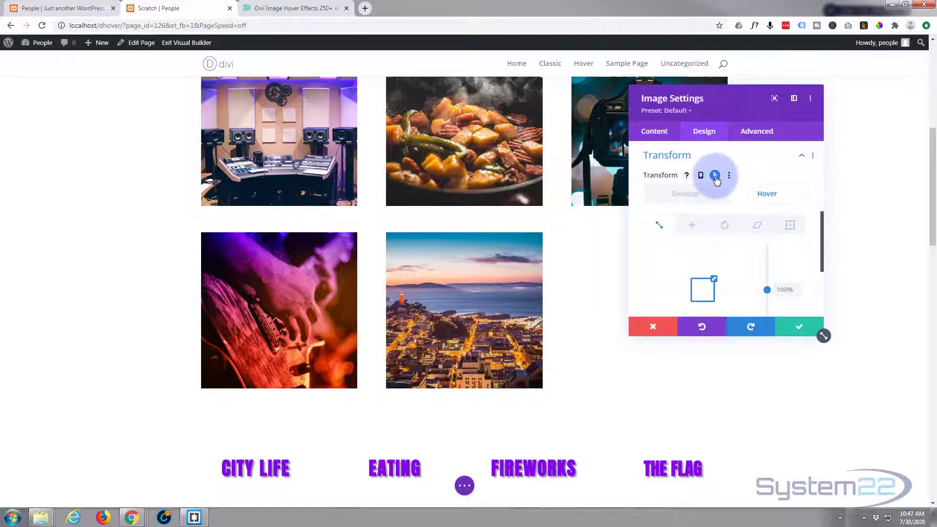
pyautogui.click(715, 176)
pyautogui.click(820, 271)
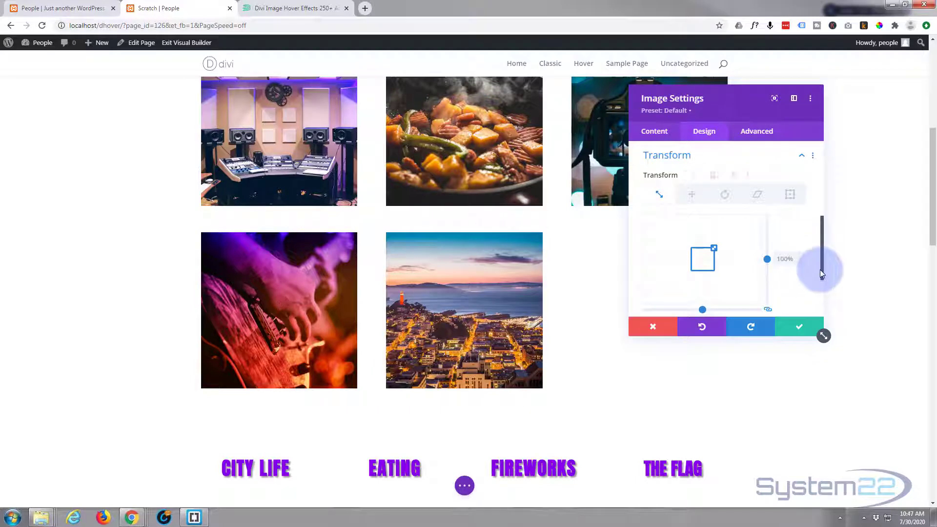
pyautogui.moveTo(822, 271); pyautogui.dragTo(825, 283)
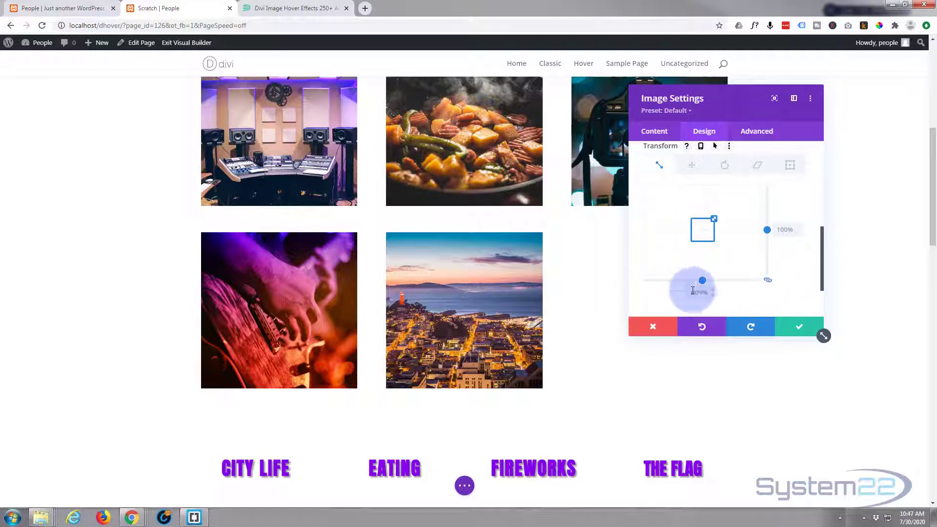
# Scale the city image up to 175% in both directions.
pyautogui.moveTo(715, 217); pyautogui.dragTo(726, 210)
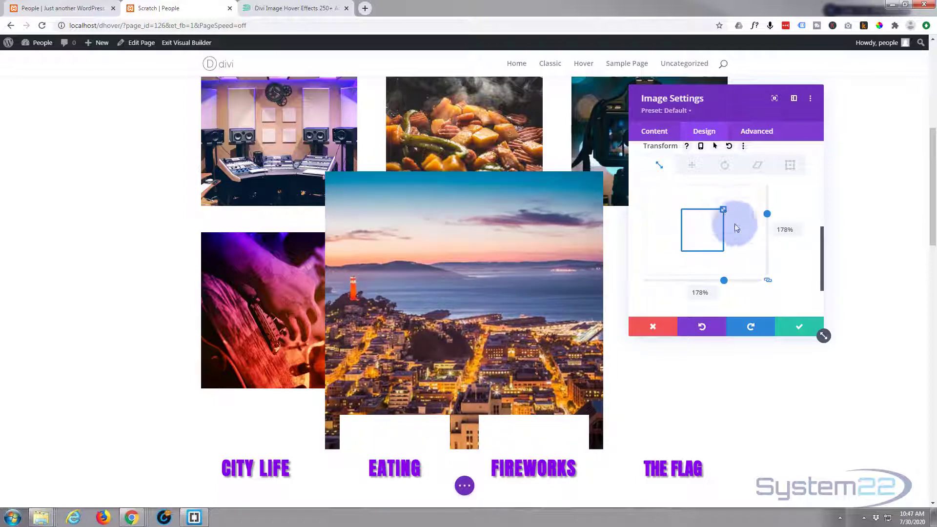
pyautogui.click(793, 232)
pyautogui.click(798, 233)
pyautogui.click(798, 232)
pyautogui.click(798, 233)
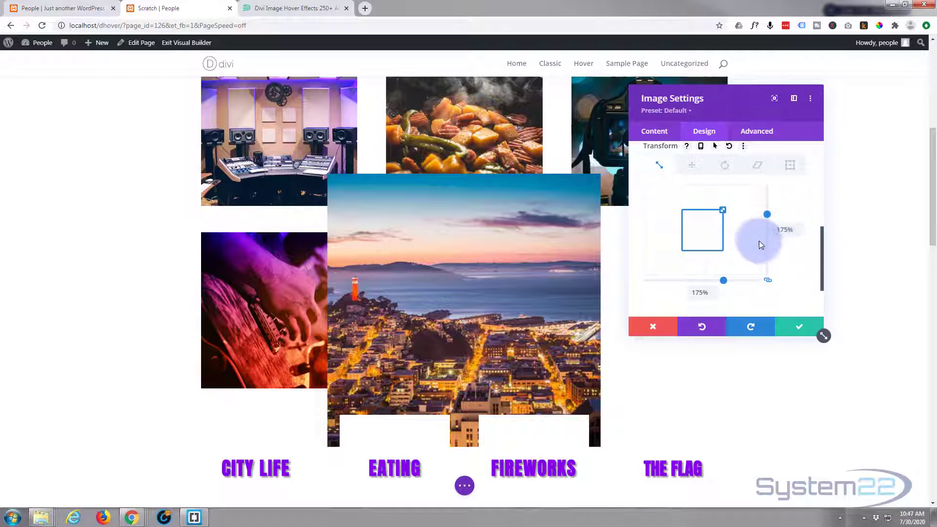
# Turn on transform hover values and set the normal scale to 100%, keeping 175% on hover.
pyautogui.scroll(4, 760, 244)
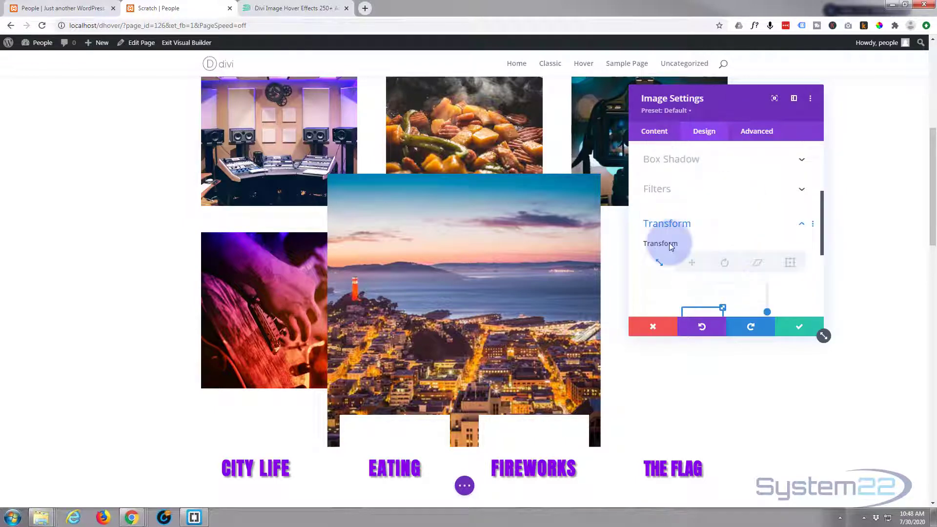
pyautogui.moveTo(682, 242)
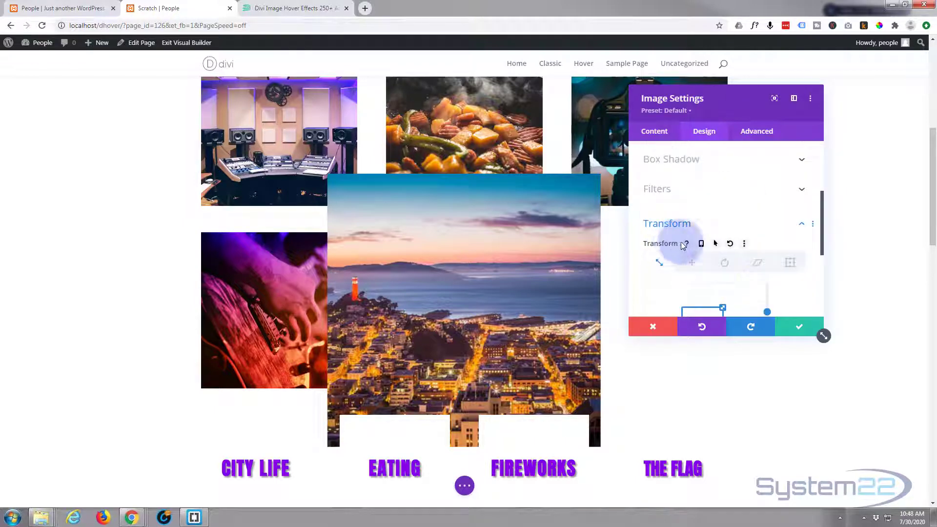
pyautogui.click(714, 243)
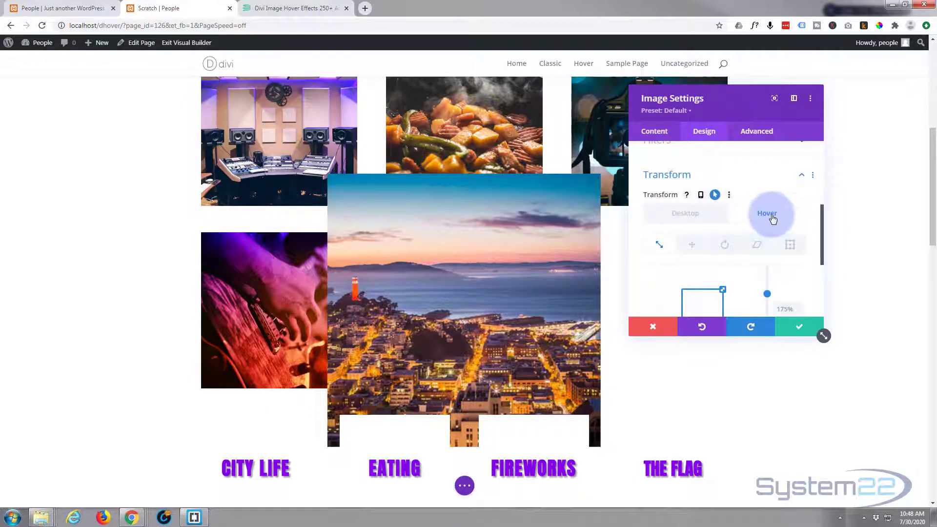
pyautogui.click(685, 219)
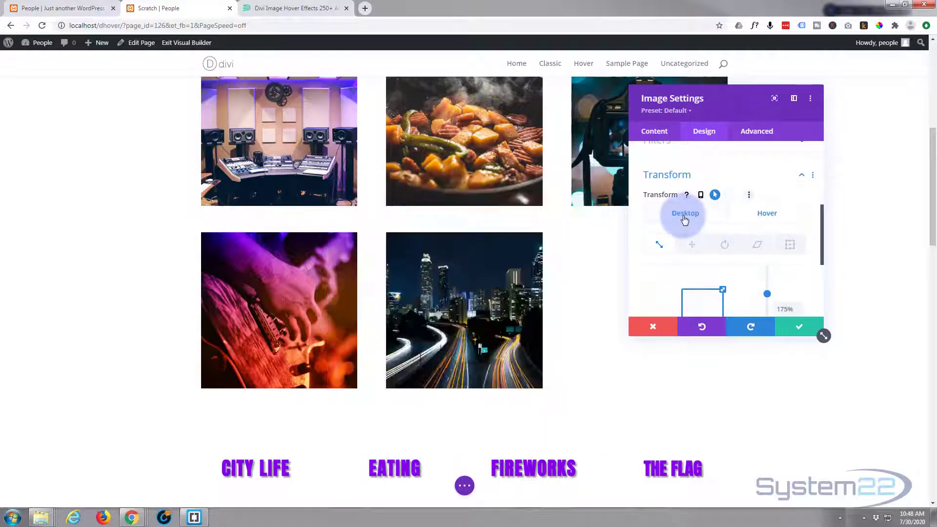
pyautogui.scroll(-2, 755, 217)
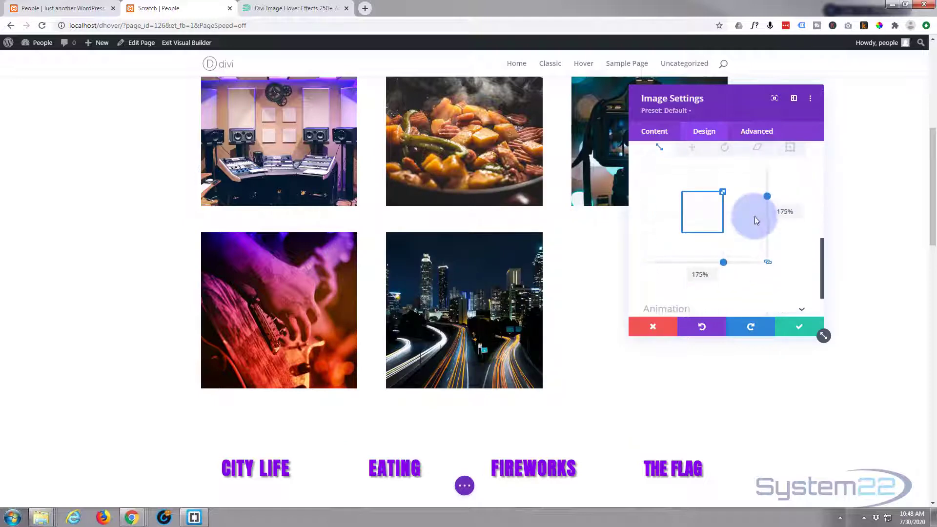
pyautogui.scroll(1, 754, 217)
pyautogui.click(782, 260)
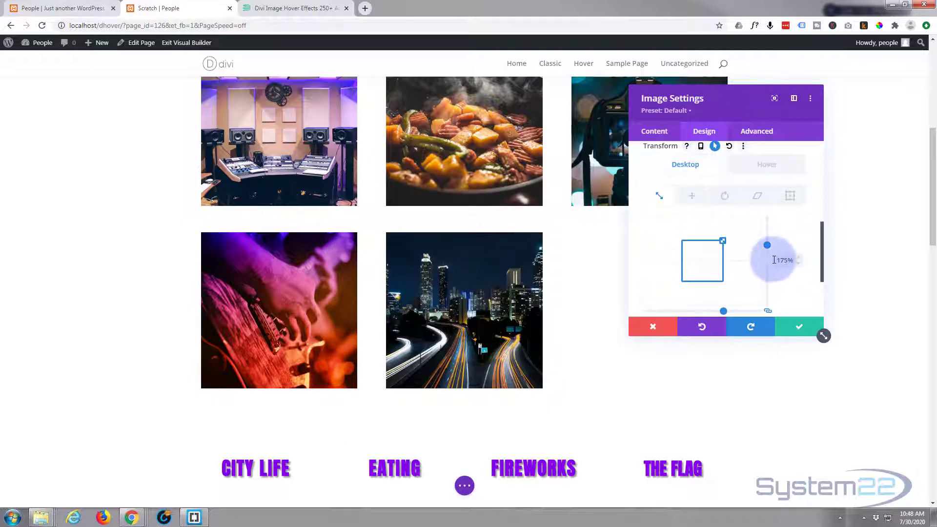
pyautogui.moveTo(782, 260); pyautogui.dragTo(812, 251)
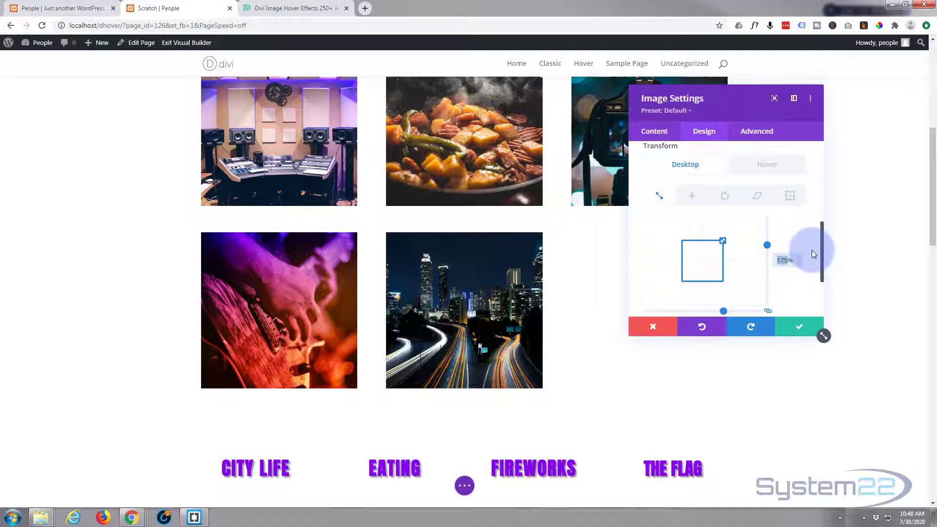
pyautogui.write('100')
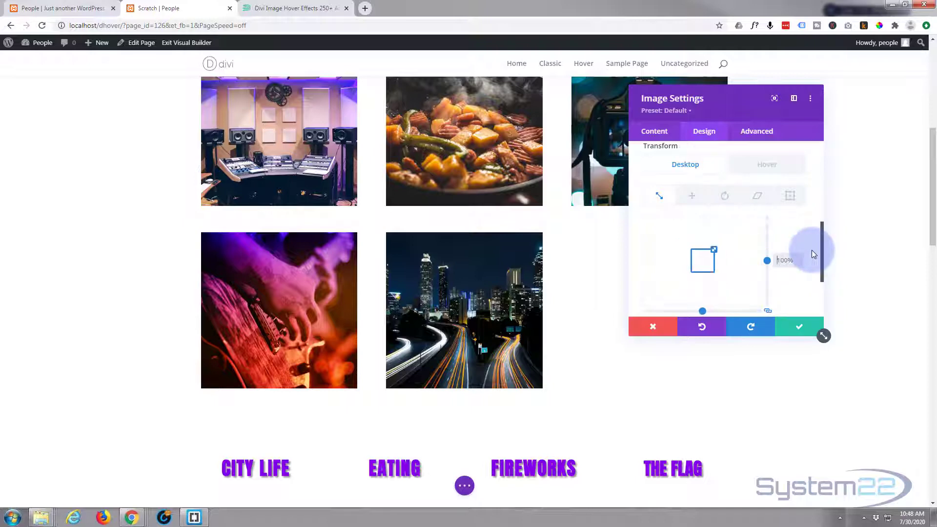
pyautogui.click(759, 169)
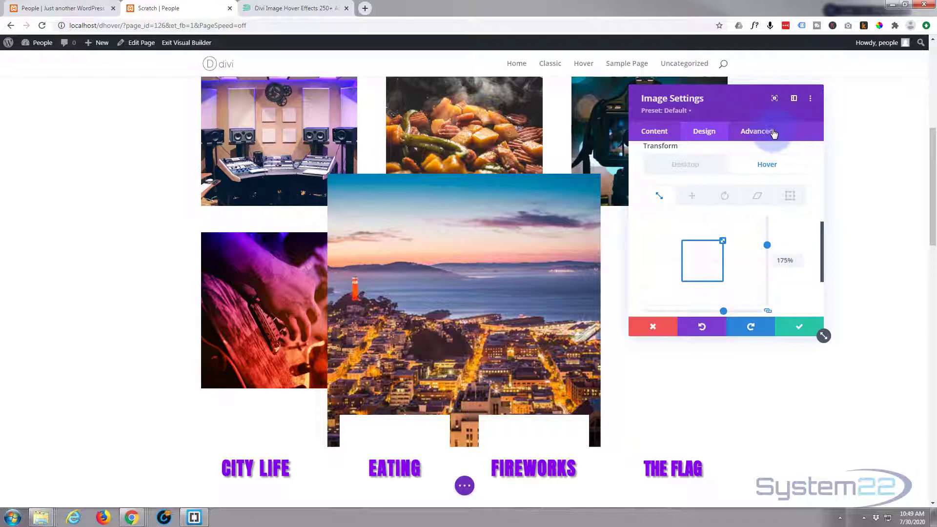
# In Advanced > Transitions, set the duration to 1000ms and the speed curve to Ease-In-Out.
pyautogui.click(764, 133)
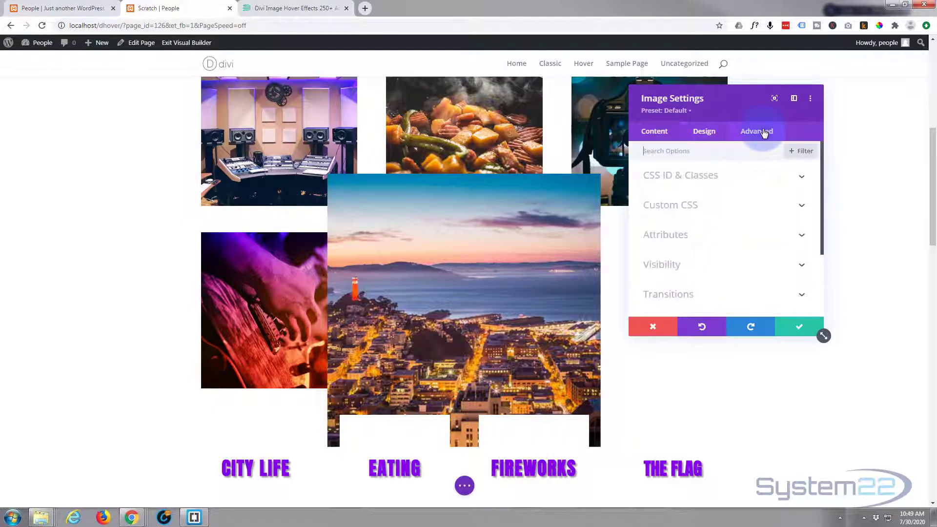
pyautogui.click(731, 293)
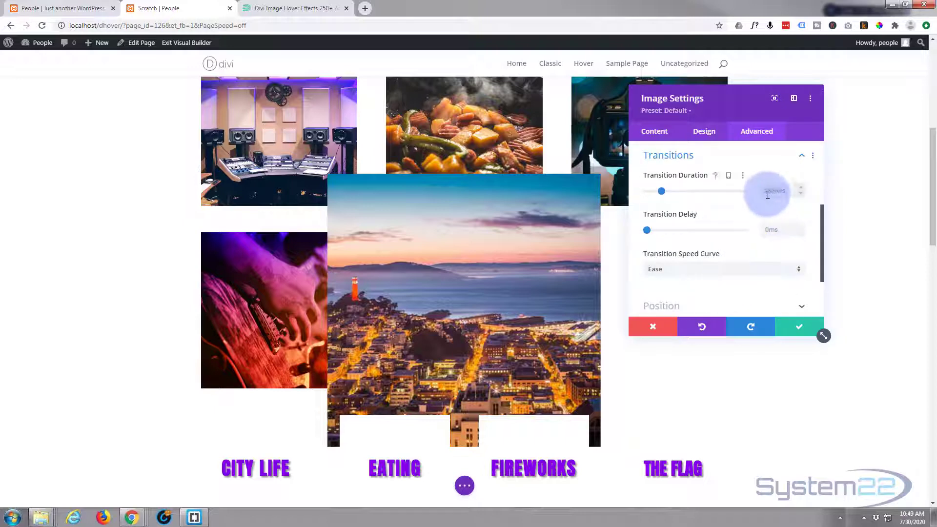
pyautogui.moveTo(661, 190); pyautogui.dragTo(696, 188)
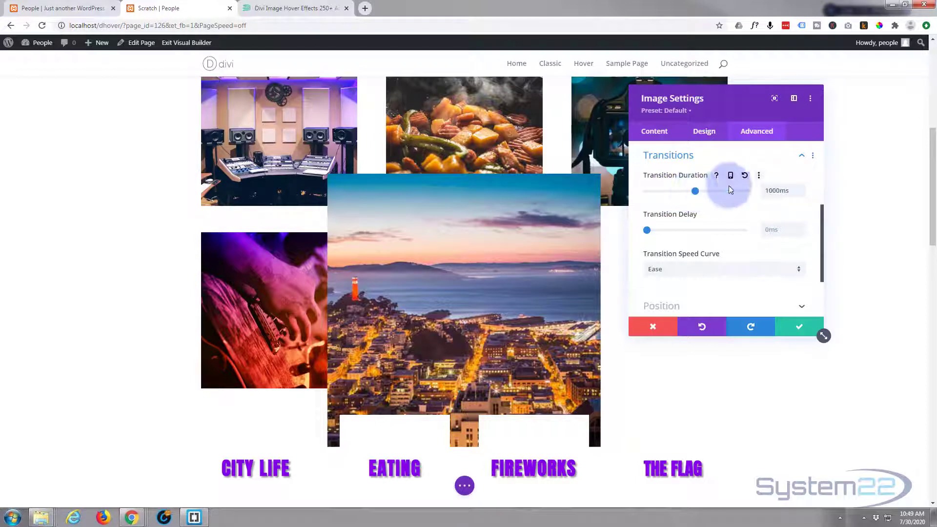
pyautogui.click(779, 190)
pyautogui.click(793, 190)
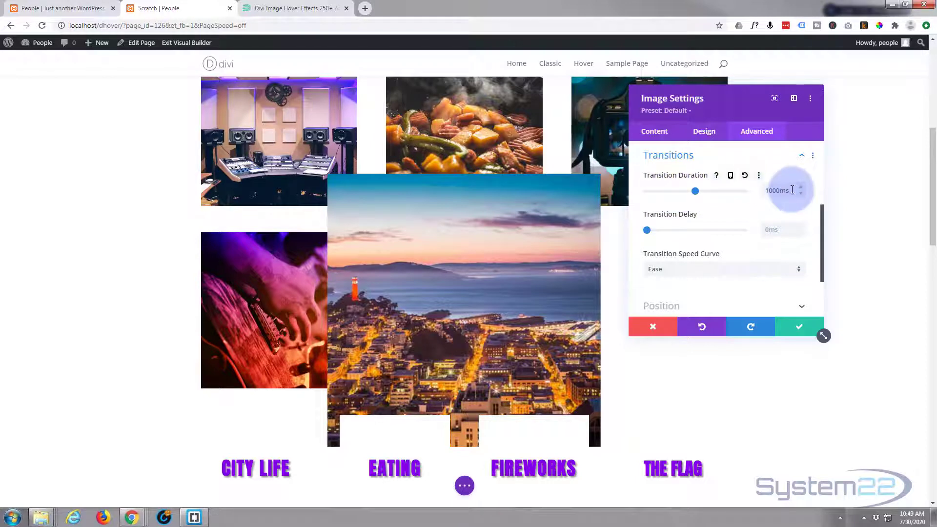
pyautogui.click(660, 267)
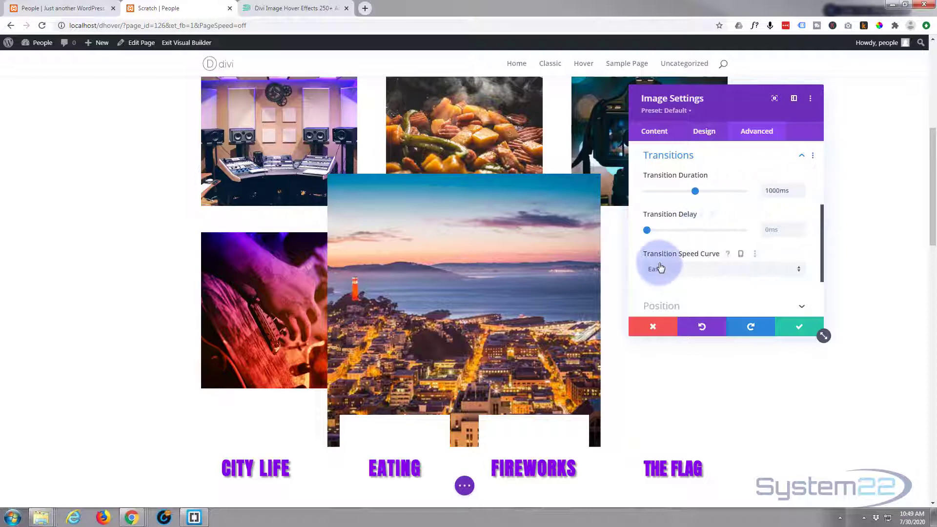
pyautogui.click(728, 267)
pyautogui.click(725, 275)
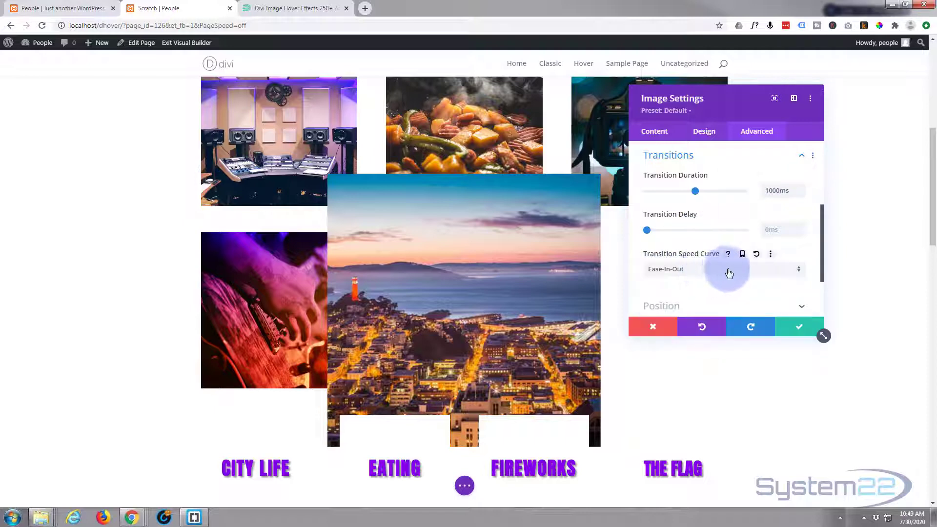
pyautogui.scroll(-1, 729, 277)
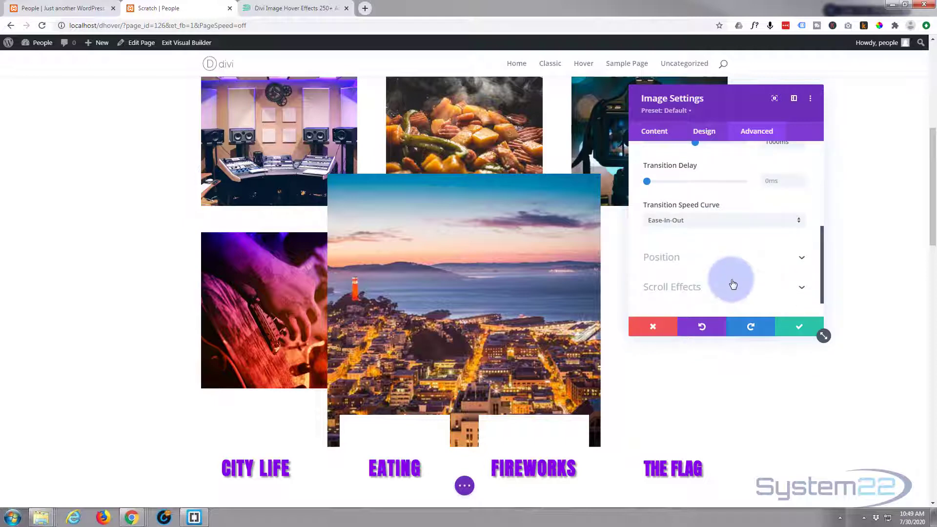
pyautogui.scroll(3, 732, 283)
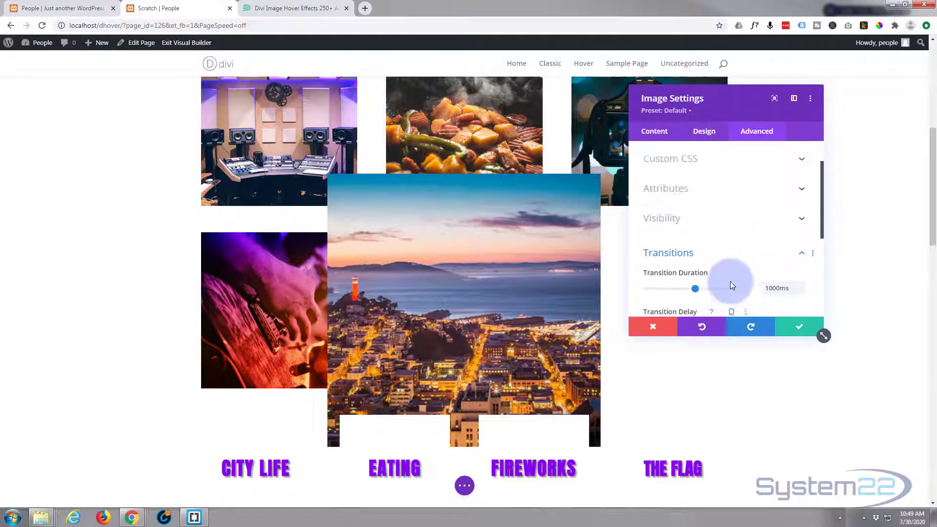
pyautogui.scroll(1, 730, 284)
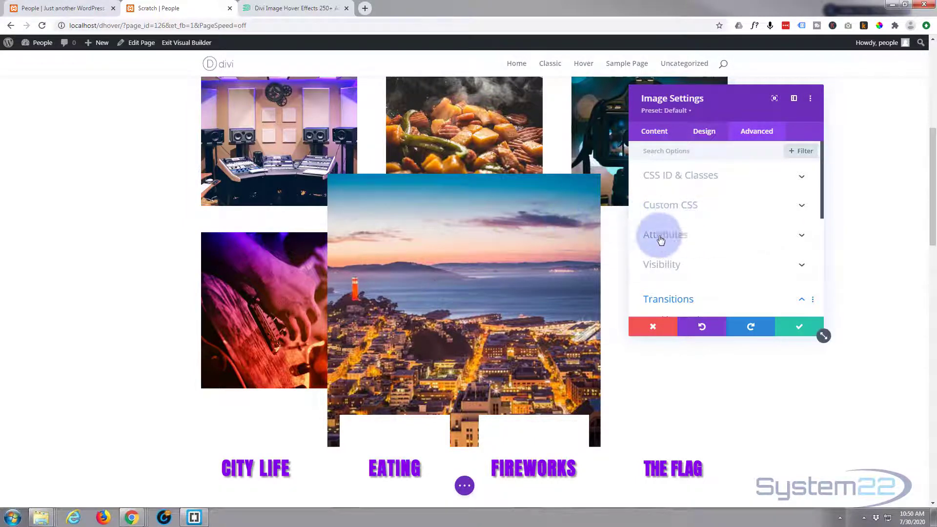
# Delete the Image Title Text '4' and enter 'cove' as the Image Alternative Text.
pyautogui.click(716, 235)
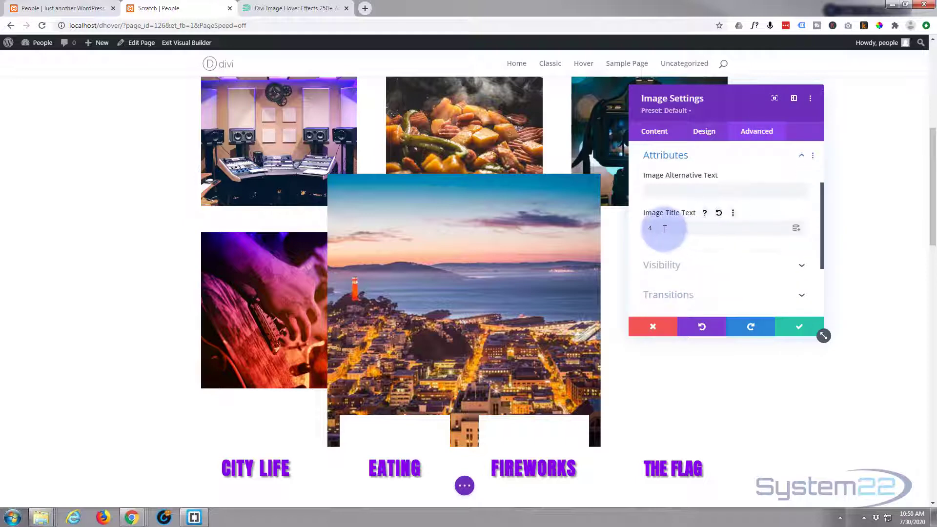
pyautogui.doubleClick(645, 229)
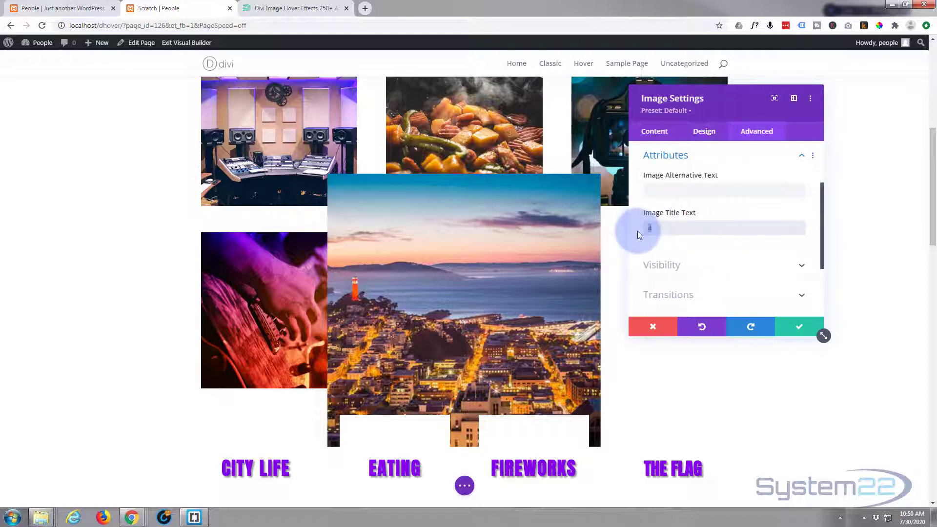
pyautogui.press('BackSpace')
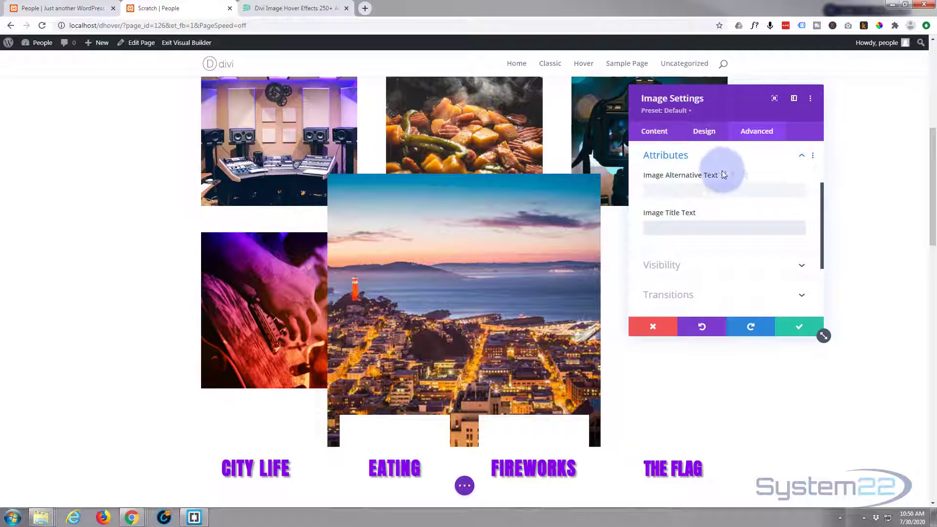
pyautogui.click(654, 189)
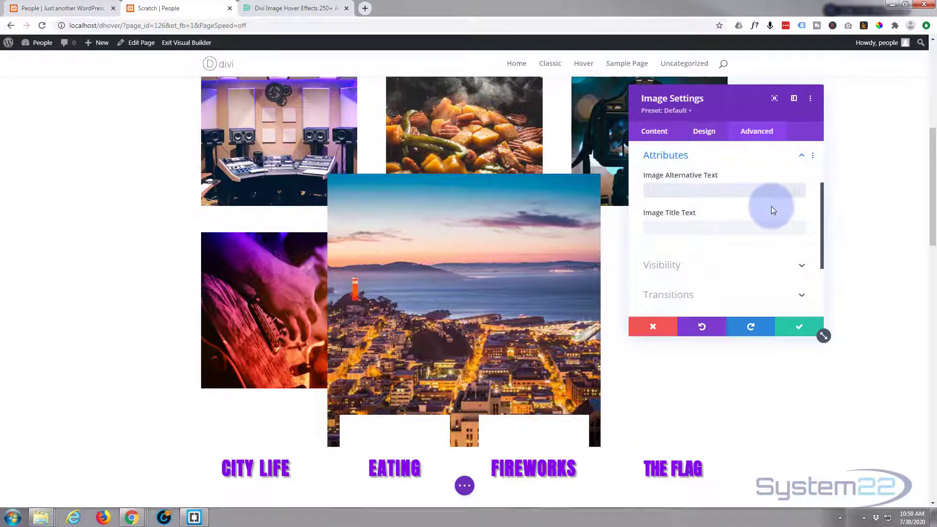
pyautogui.scroll(2, 771, 207)
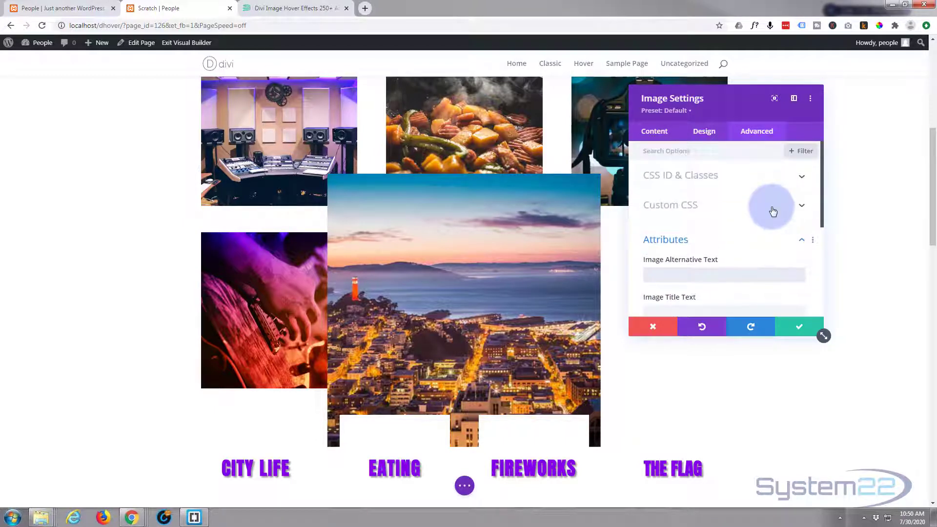
pyautogui.scroll(-2, 772, 211)
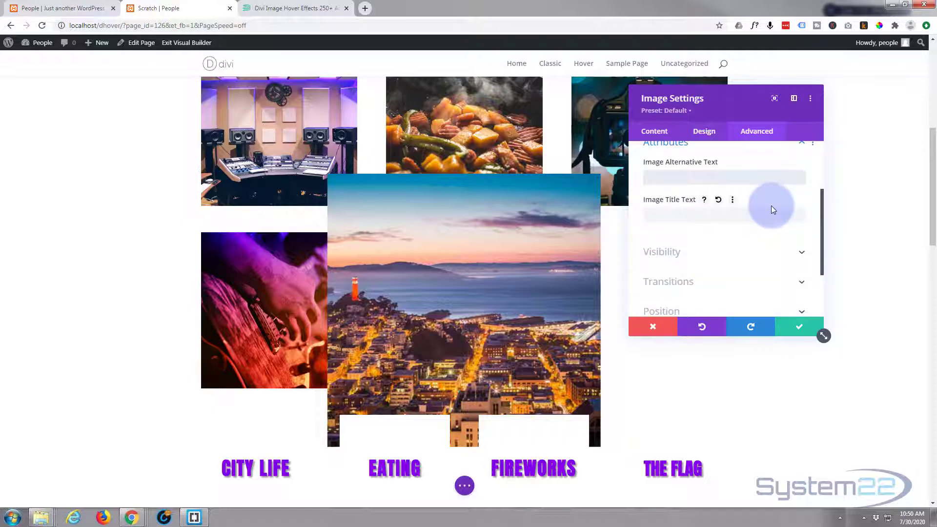
pyautogui.write('cove')
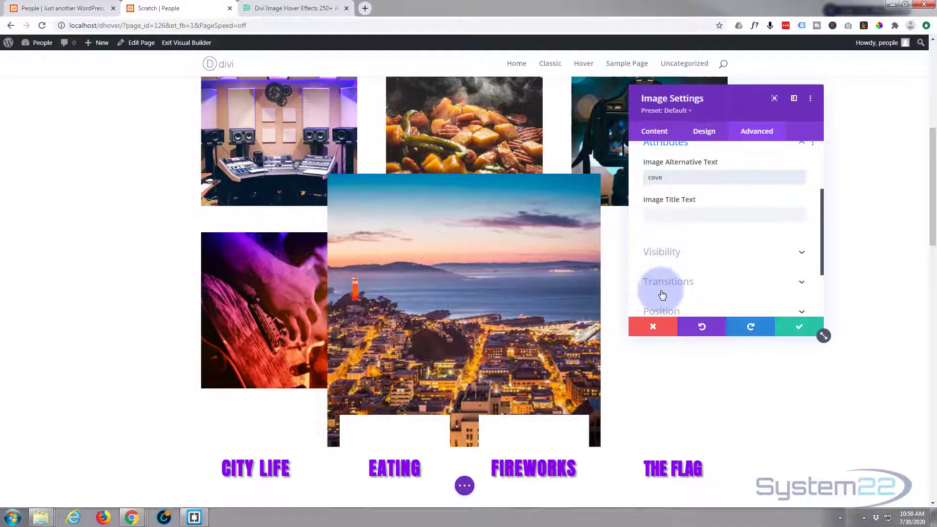
# Save the image module settings and save the page as a draft.
pyautogui.click(809, 330)
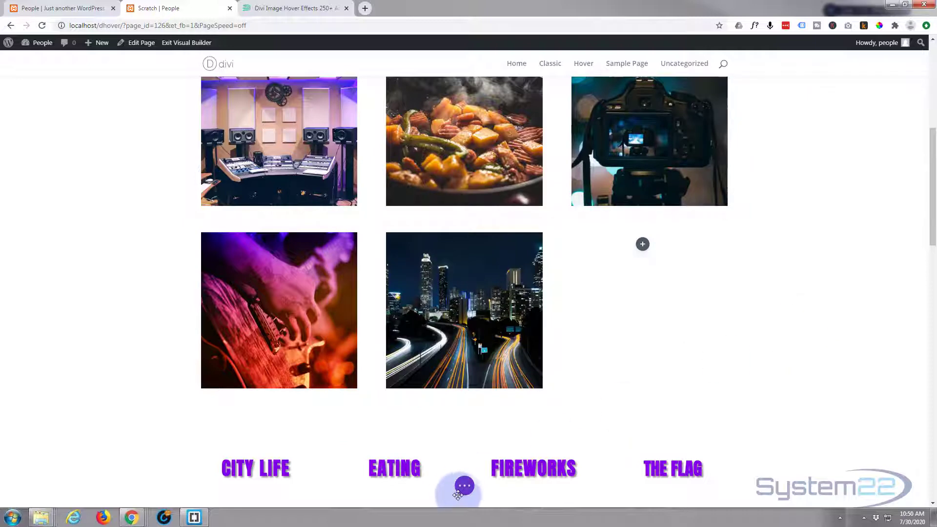
pyautogui.click(466, 489)
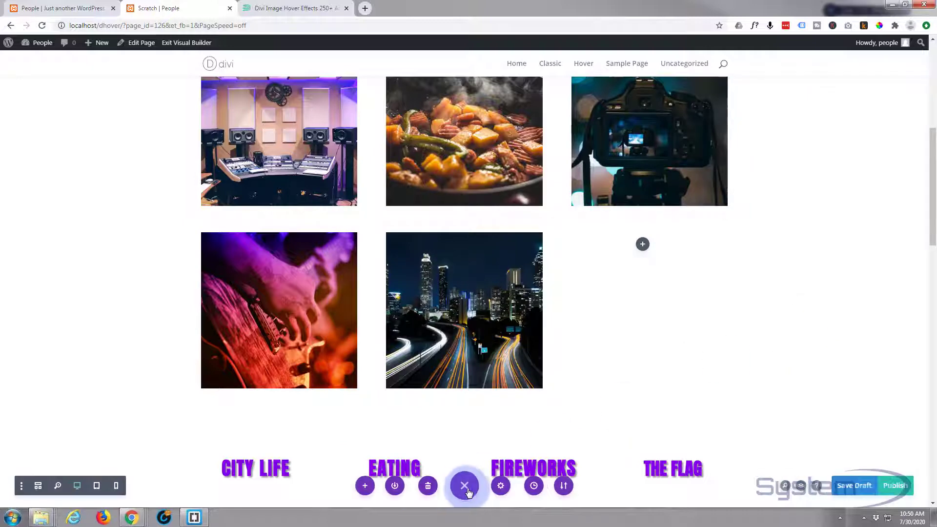
pyautogui.click(852, 489)
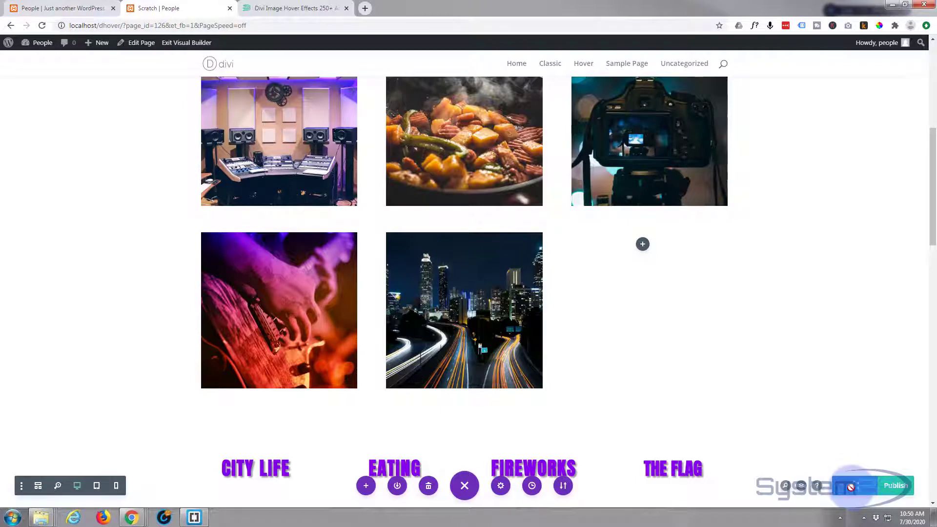
# Exit the visual builder and hover the city image on the live page to preview the swap.
pyautogui.click(175, 45)
pyautogui.moveTo(106, 43)
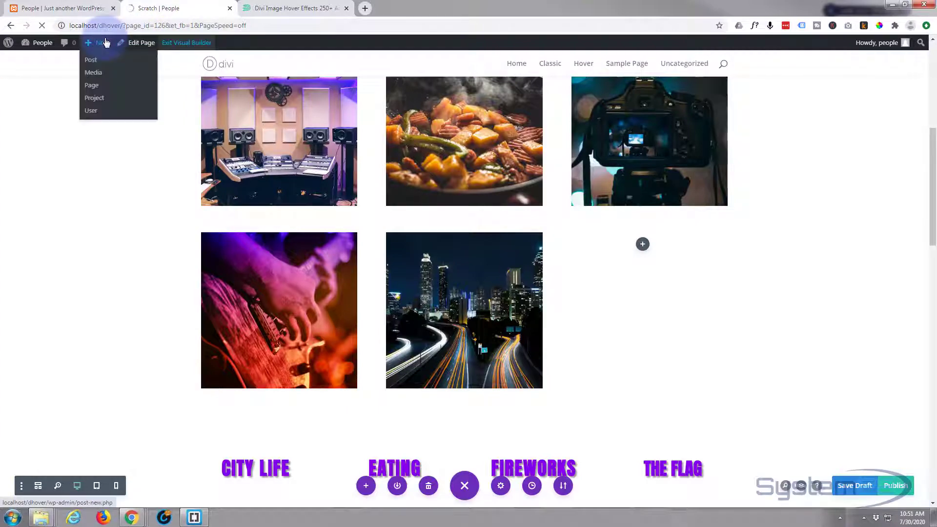
pyautogui.scroll(-3, 132, 124)
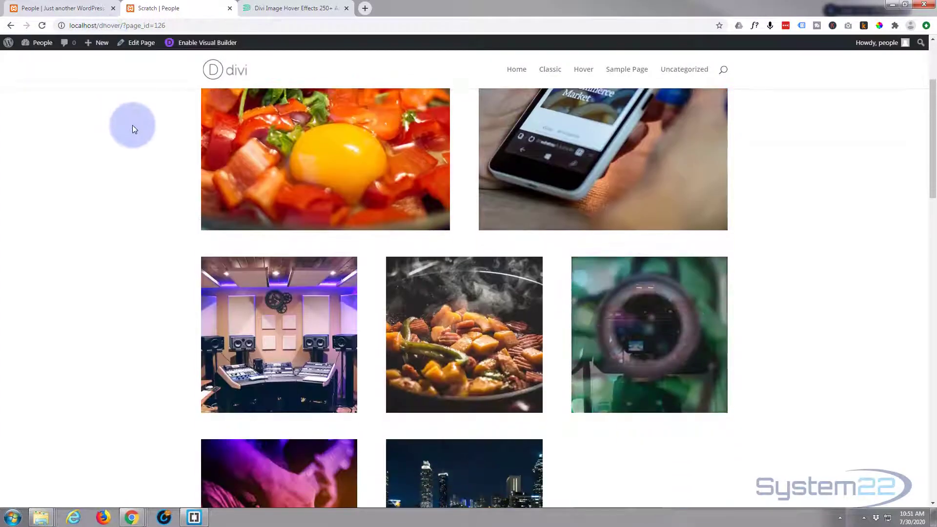
pyautogui.scroll(-4, 133, 125)
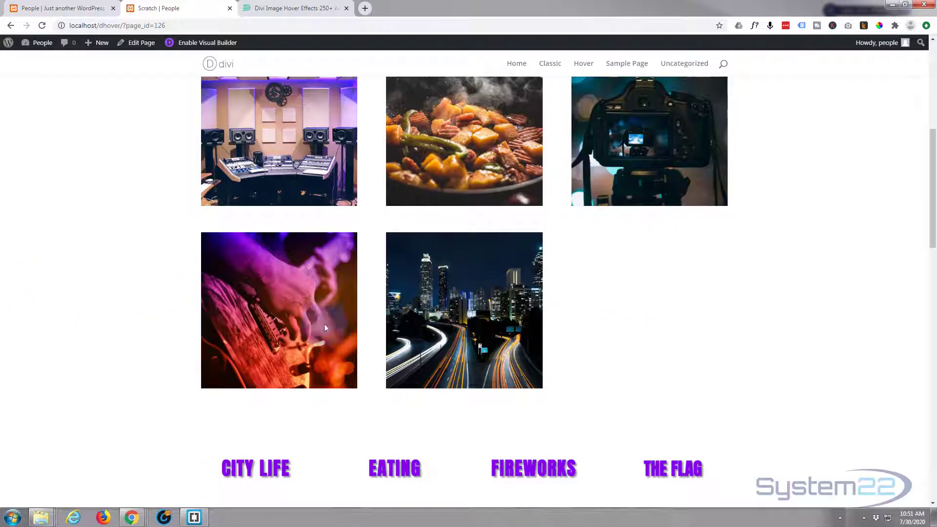
pyautogui.moveTo(443, 325)
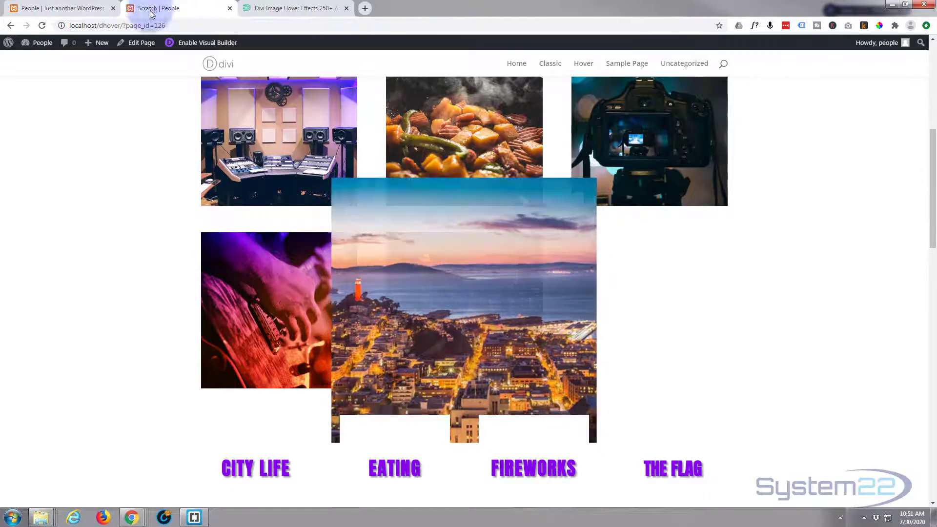
# Reopen the visual builder and bring up the city image's Design > Transform options.
pyautogui.click(206, 44)
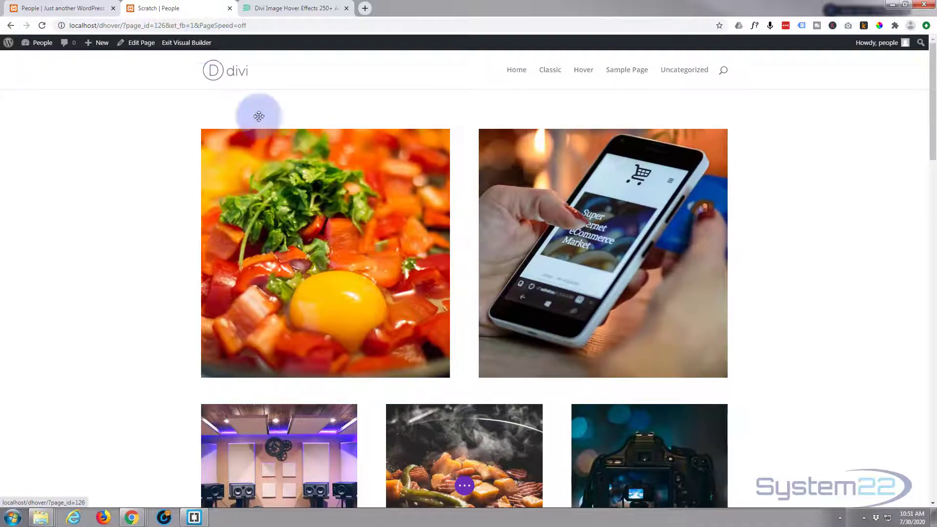
pyautogui.scroll(-7, 524, 292)
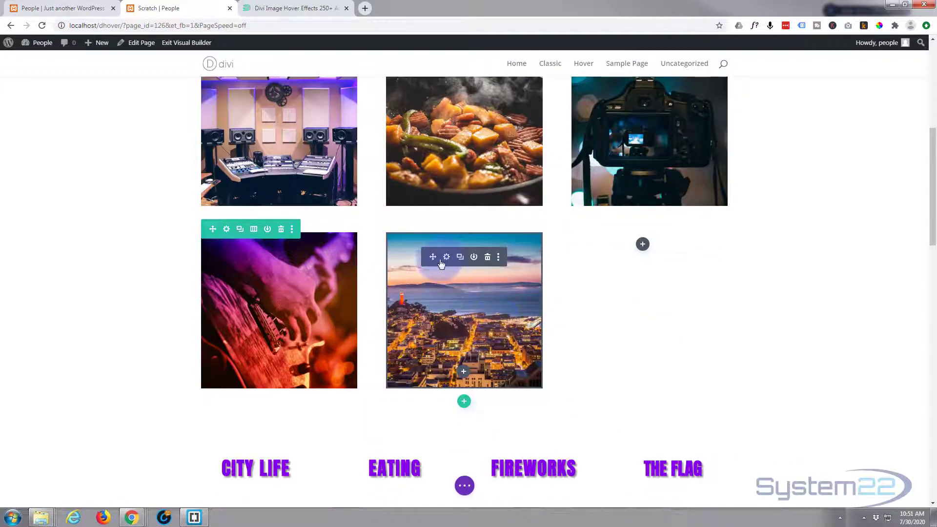
pyautogui.click(447, 257)
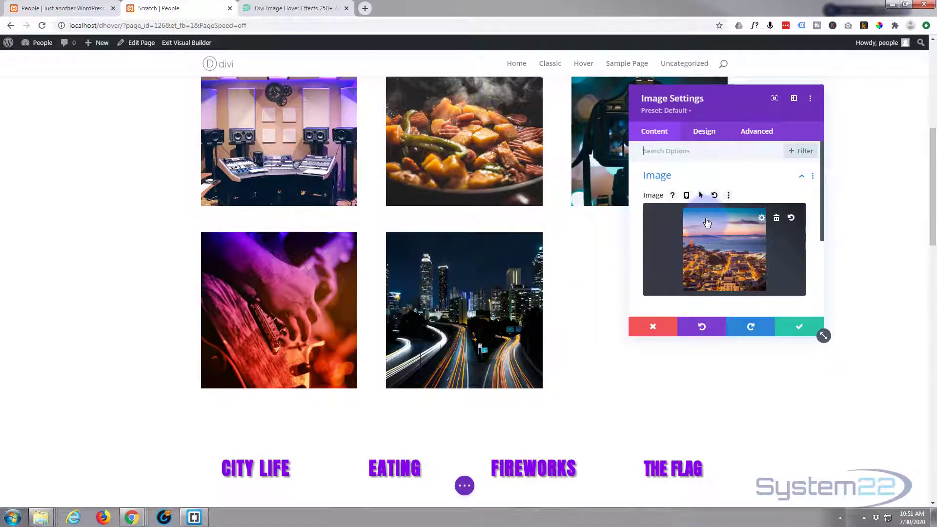
pyautogui.click(711, 134)
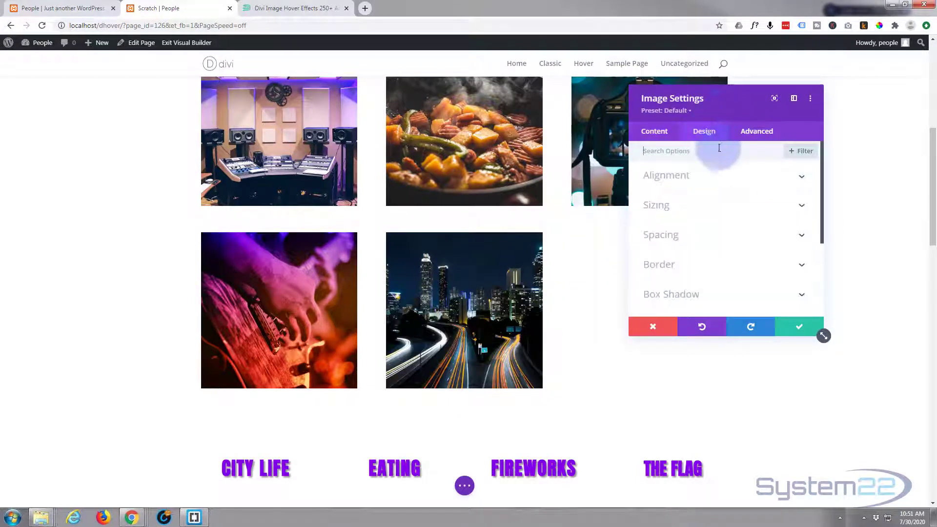
pyautogui.scroll(-2, 737, 185)
pyautogui.scroll(-1, 735, 200)
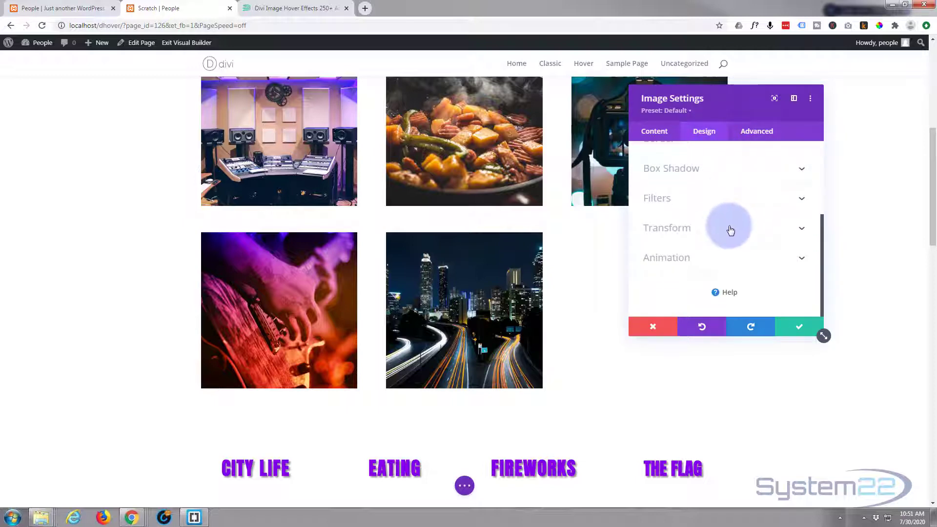
pyautogui.click(728, 227)
# Scale the city image to 175% on Desktop and 100% on hover.
pyautogui.scroll(-1, 661, 245)
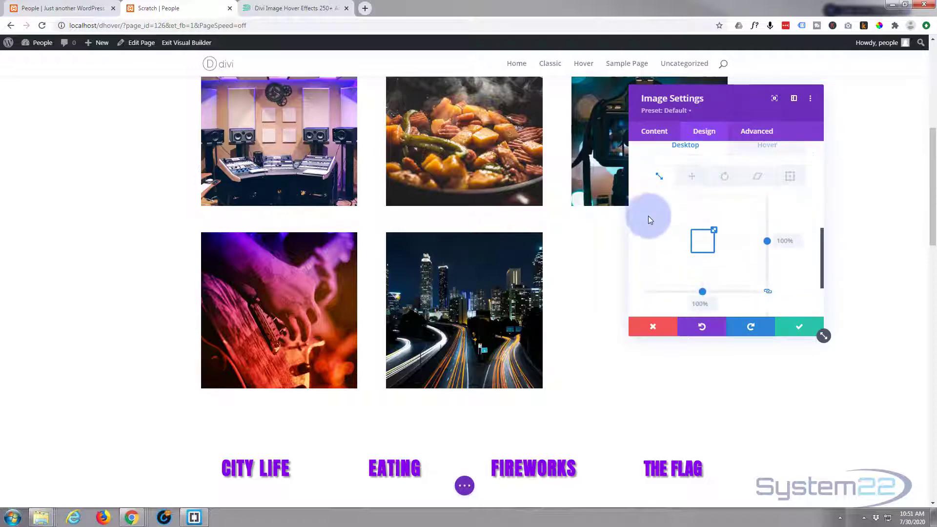
pyautogui.scroll(1, 640, 247)
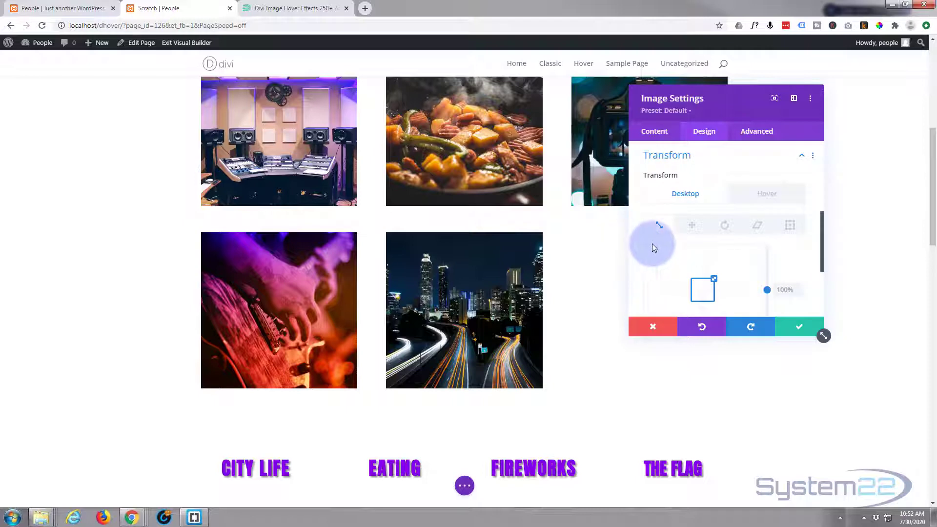
pyautogui.scroll(-1, 683, 217)
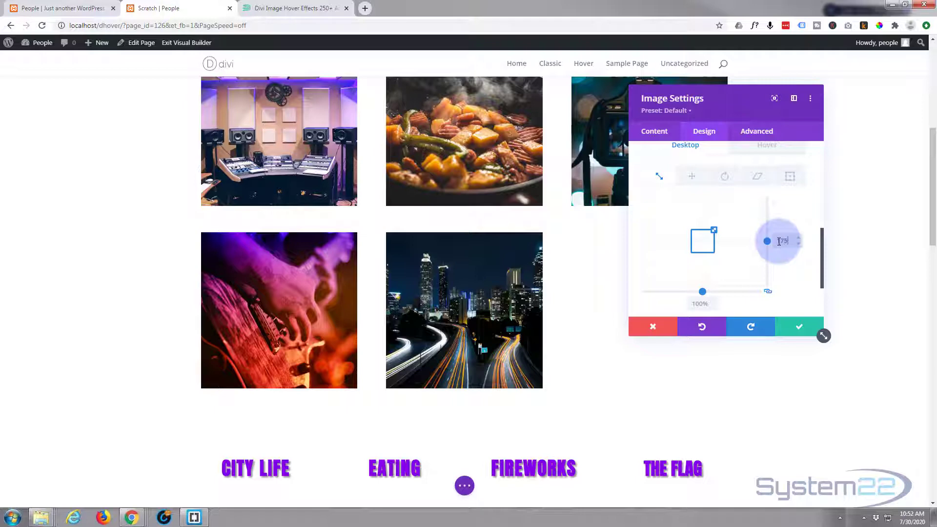
pyautogui.click(767, 156)
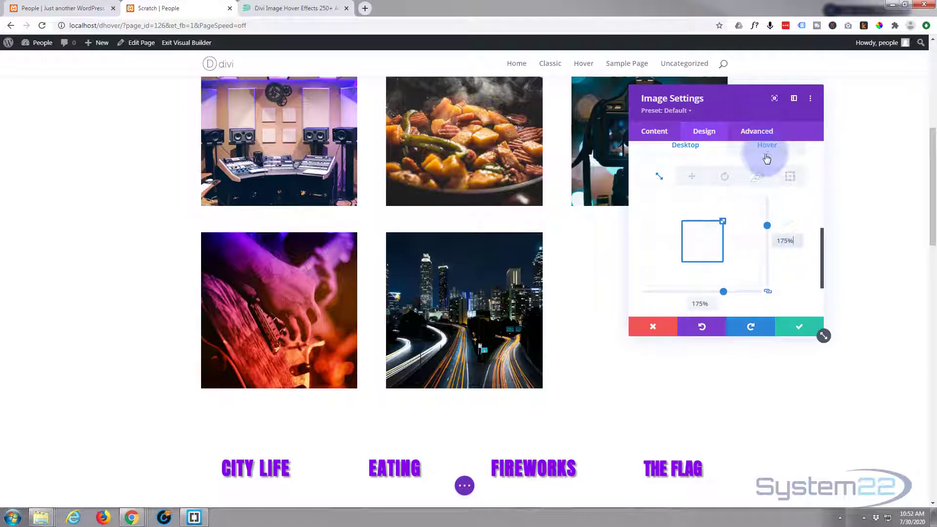
pyautogui.click(779, 240)
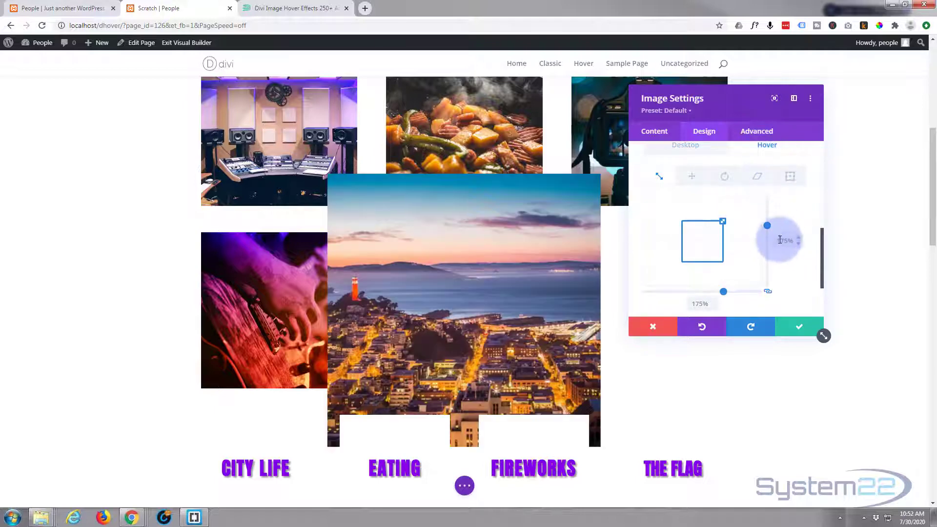
pyautogui.click(779, 237)
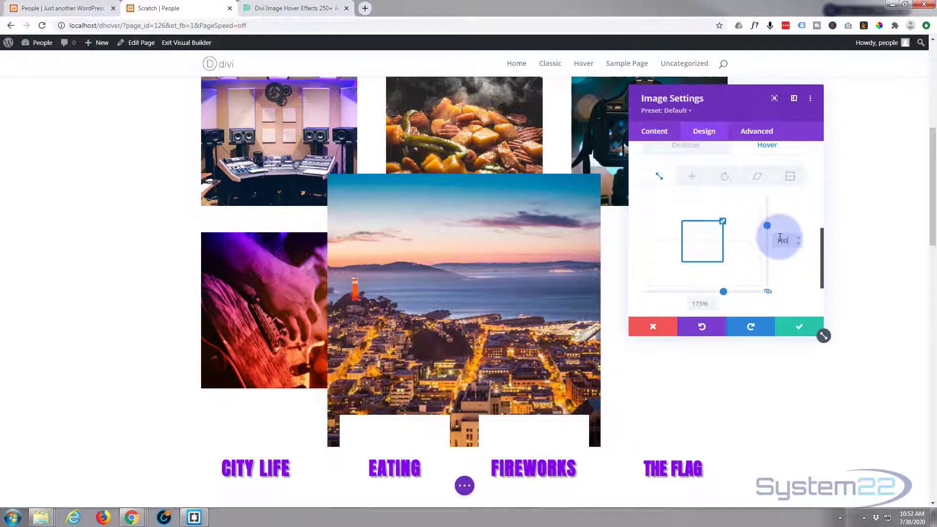
pyautogui.write('100%')
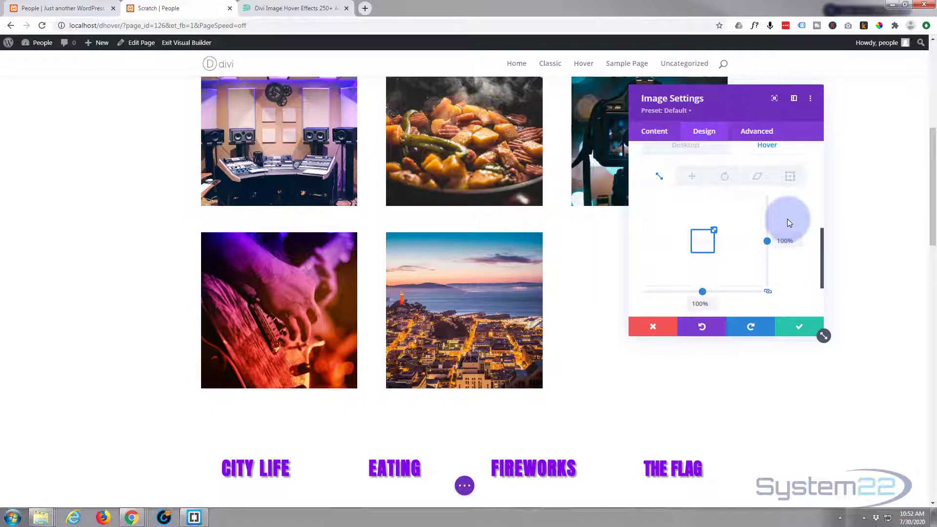
# Set the city image's Advanced > Transitions duration to 2000ms, keeping Ease-In-Out and 0ms delay.
pyautogui.scroll(2, 789, 224)
pyautogui.scroll(1, 789, 222)
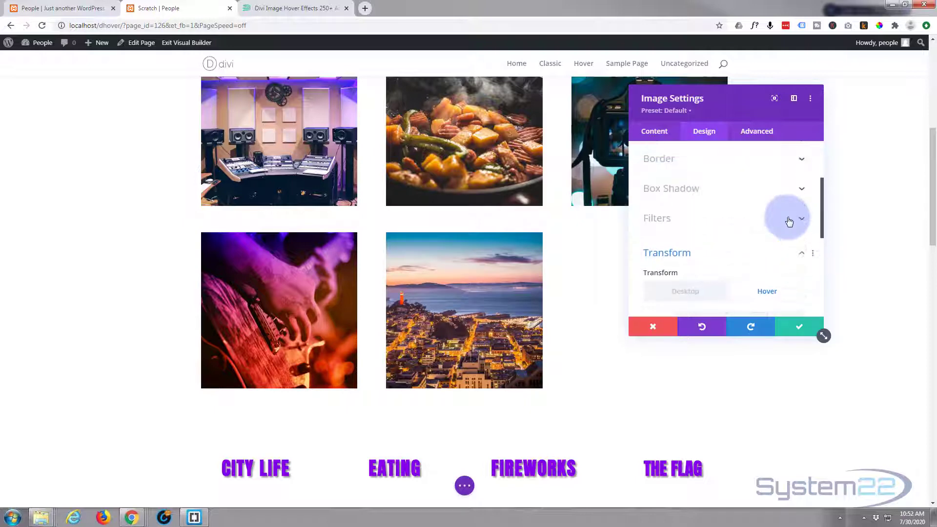
pyautogui.click(738, 224)
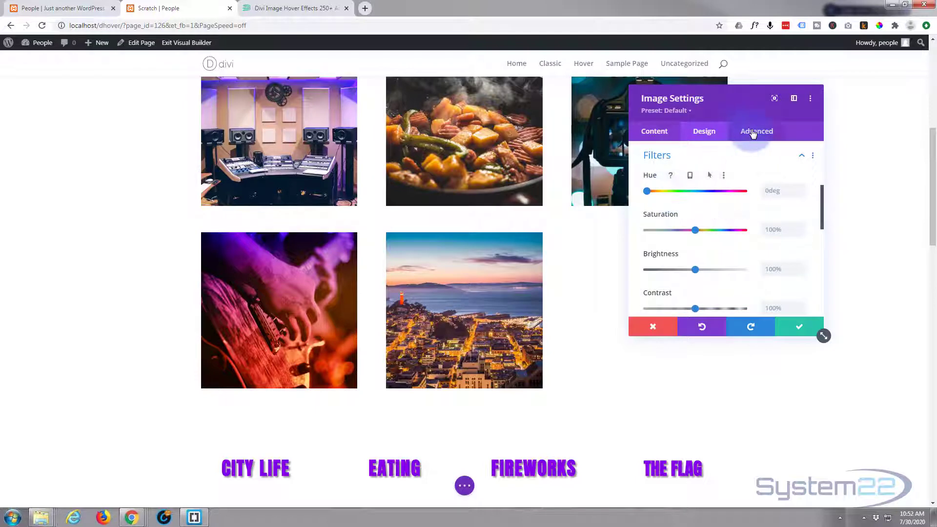
pyautogui.click(754, 130)
pyautogui.scroll(-1, 778, 214)
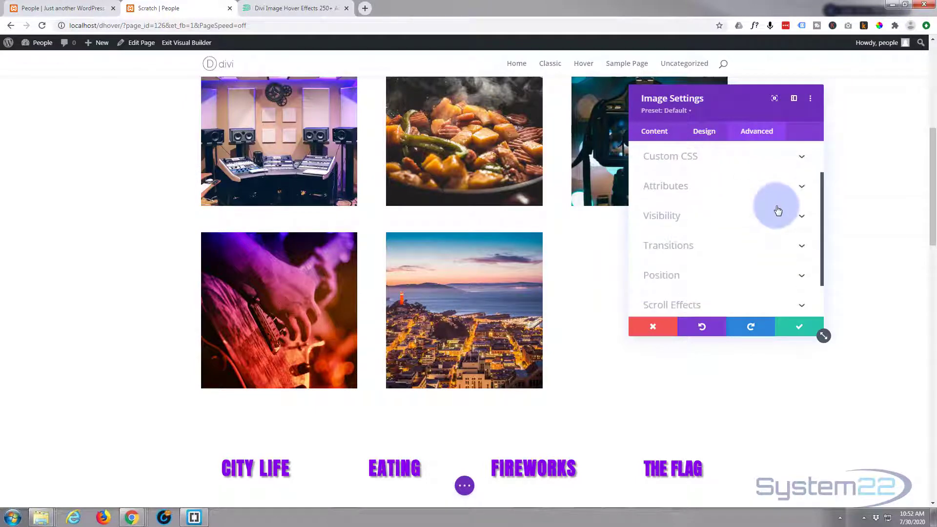
pyautogui.click(765, 244)
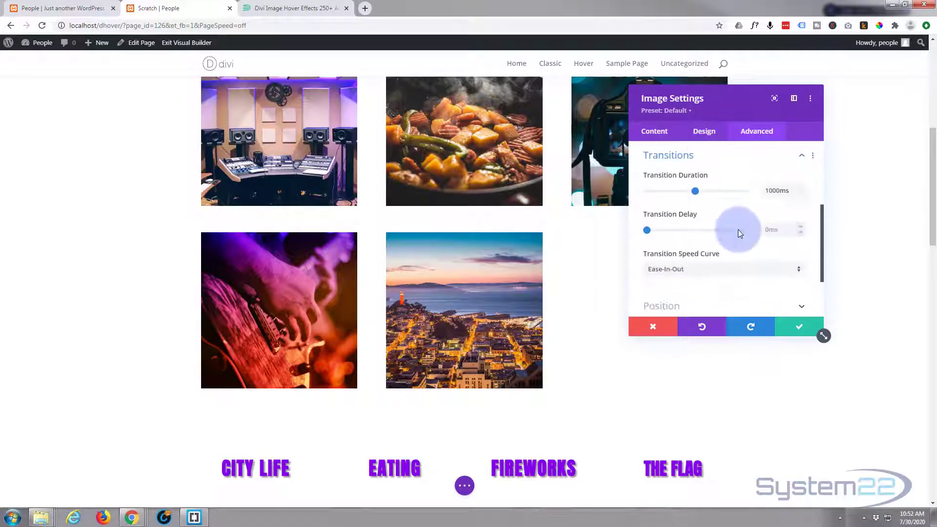
pyautogui.scroll(-1, 696, 188)
pyautogui.scroll(1, 699, 189)
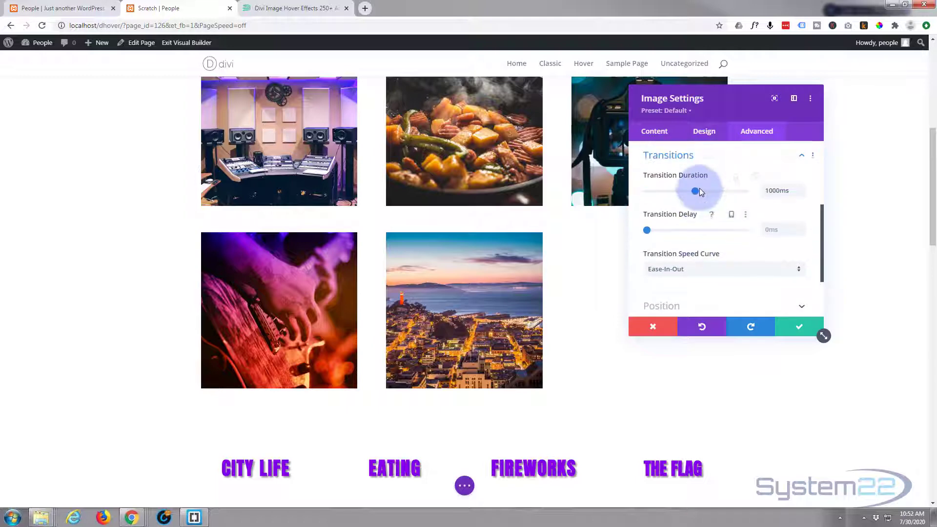
pyautogui.moveTo(701, 190); pyautogui.dragTo(752, 194)
pyautogui.click(706, 132)
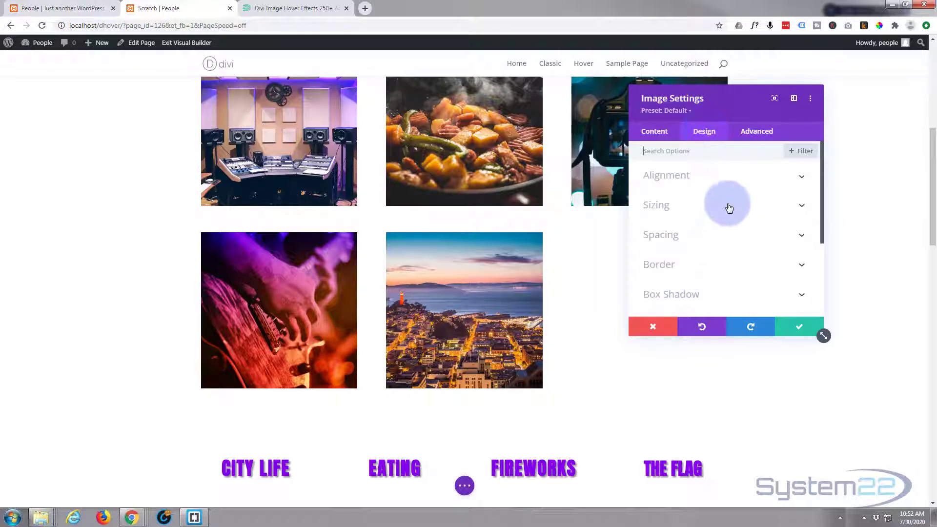
# Give the city image a hue of about 305deg normally and 0deg on hover, opacity 100%.
pyautogui.scroll(-3, 729, 208)
pyautogui.click(727, 197)
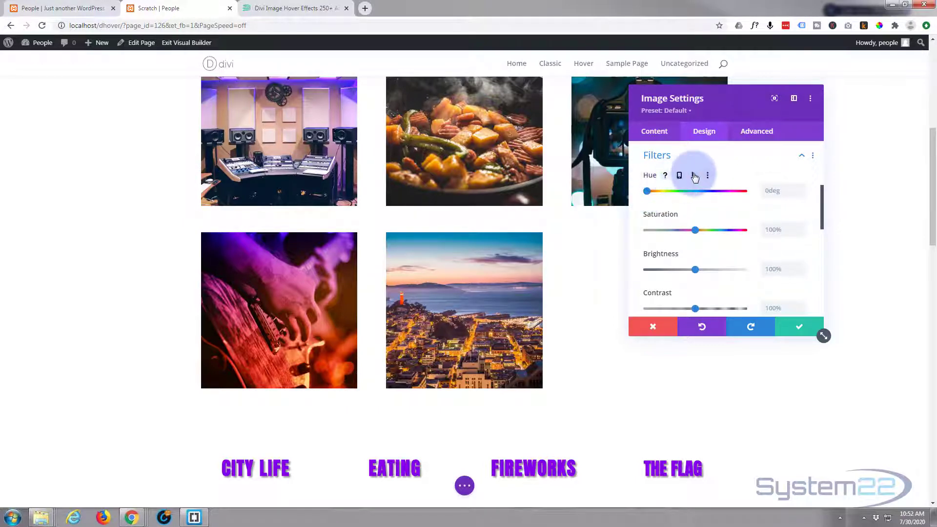
pyautogui.click(693, 174)
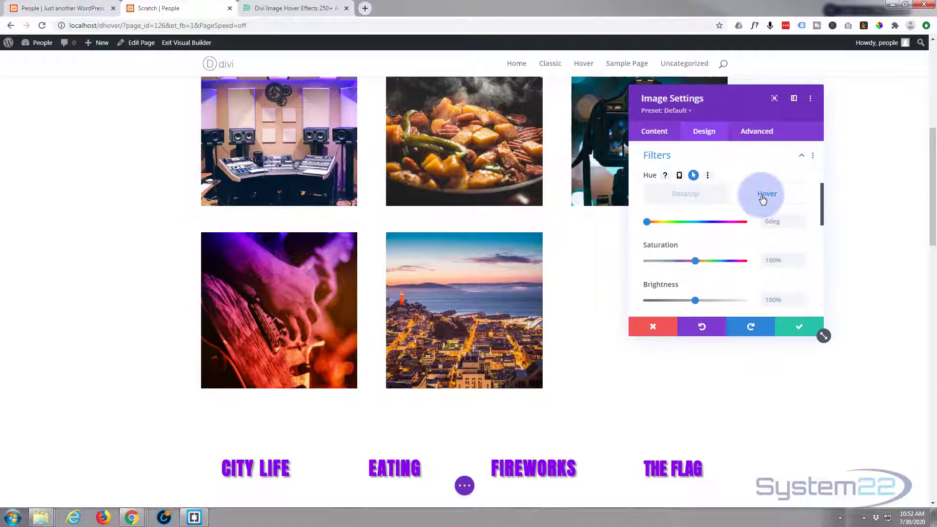
pyautogui.click(686, 194)
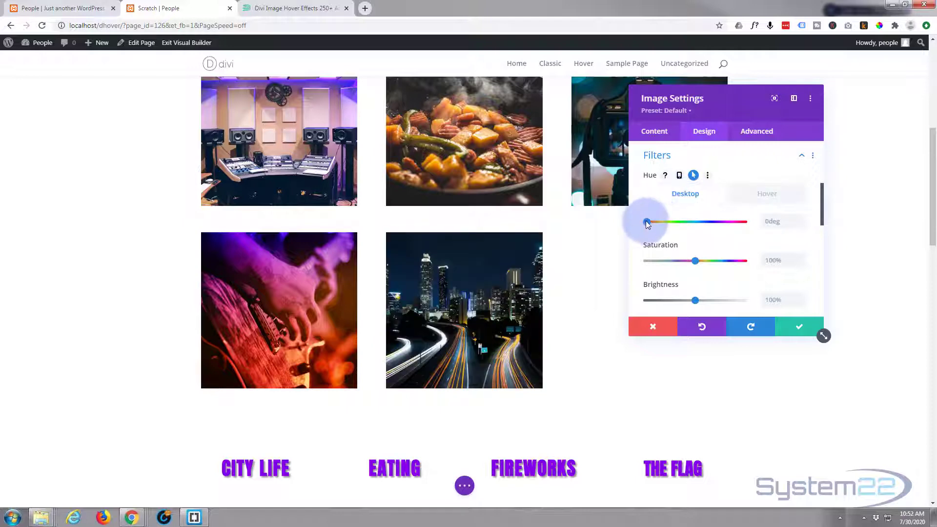
pyautogui.moveTo(651, 221); pyautogui.dragTo(708, 219)
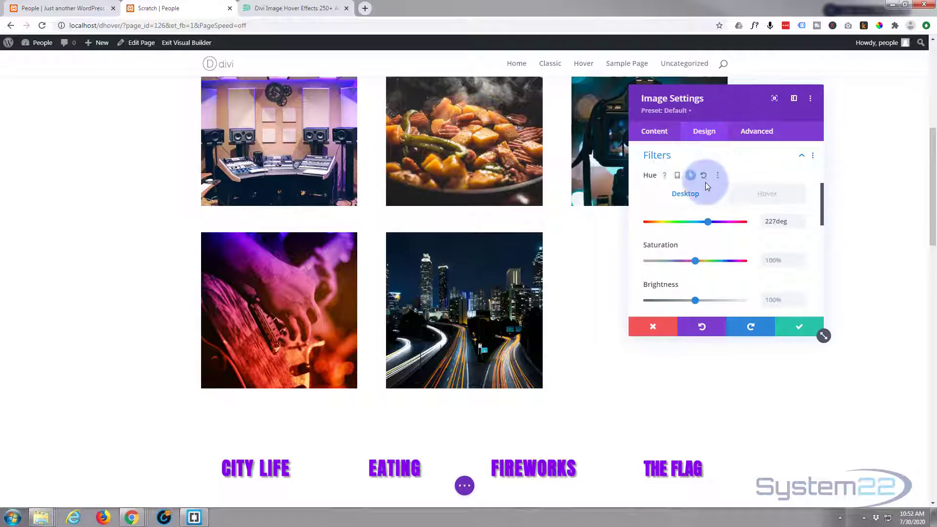
pyautogui.scroll(-1, 707, 188)
pyautogui.scroll(-5, 707, 187)
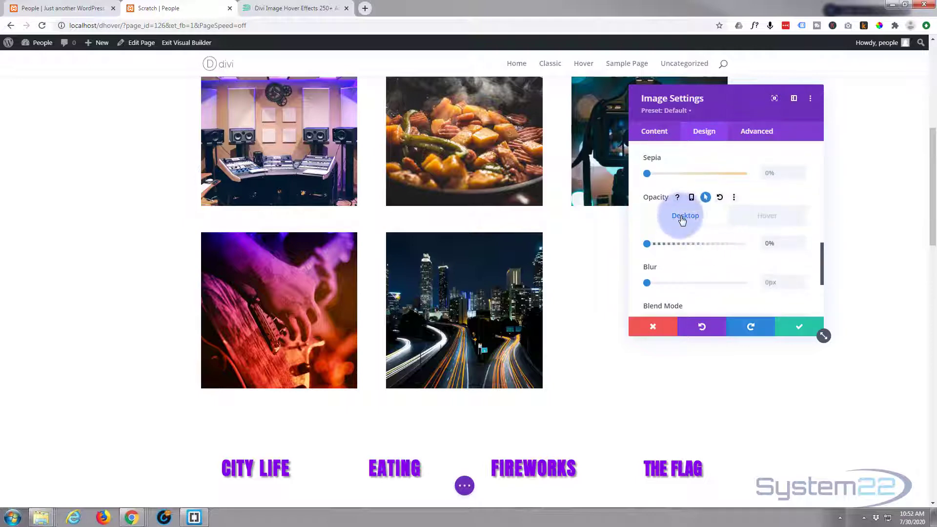
pyautogui.moveTo(648, 242); pyautogui.dragTo(759, 242)
pyautogui.scroll(4, 674, 256)
pyautogui.scroll(1, 674, 255)
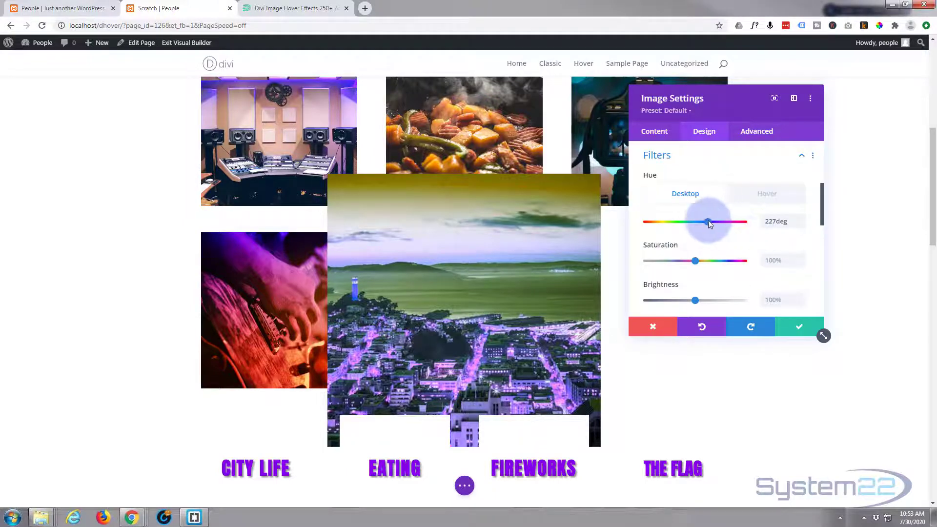
pyautogui.moveTo(708, 220); pyautogui.dragTo(727, 226)
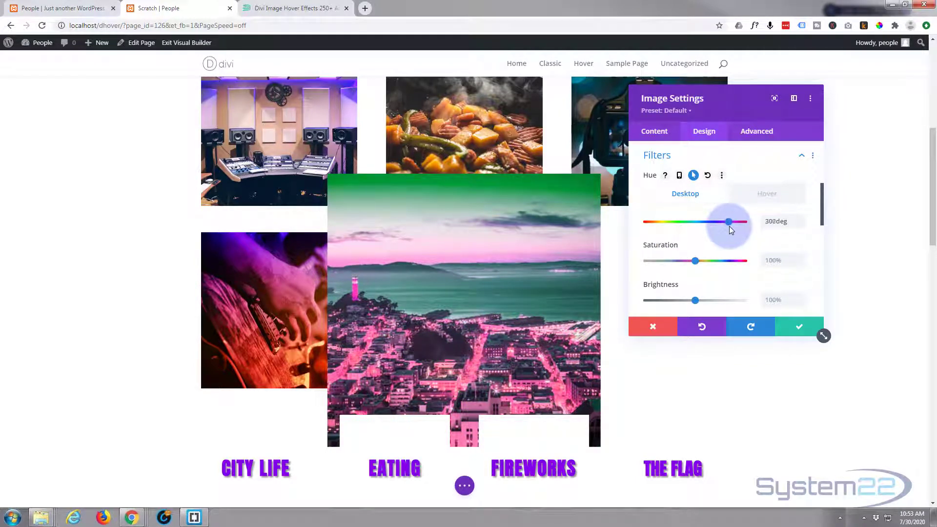
pyautogui.click(767, 193)
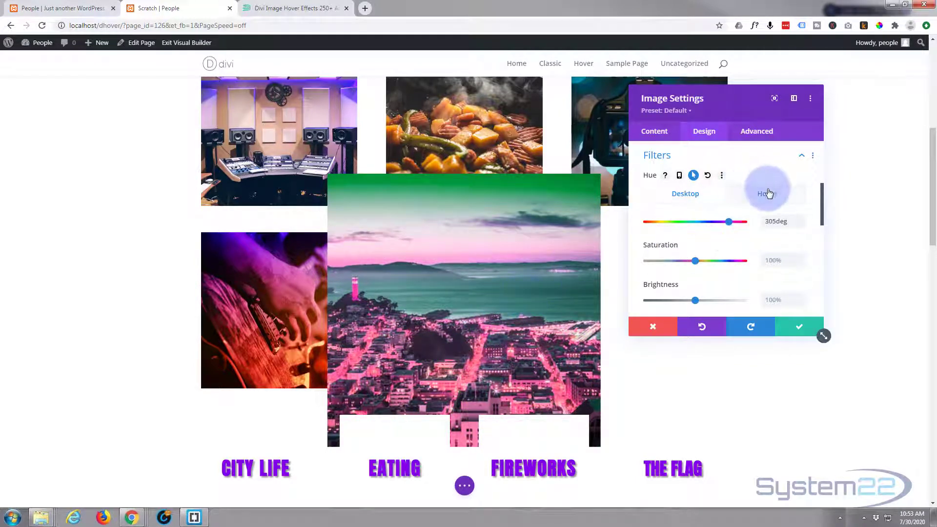
pyautogui.moveTo(727, 222); pyautogui.dragTo(636, 227)
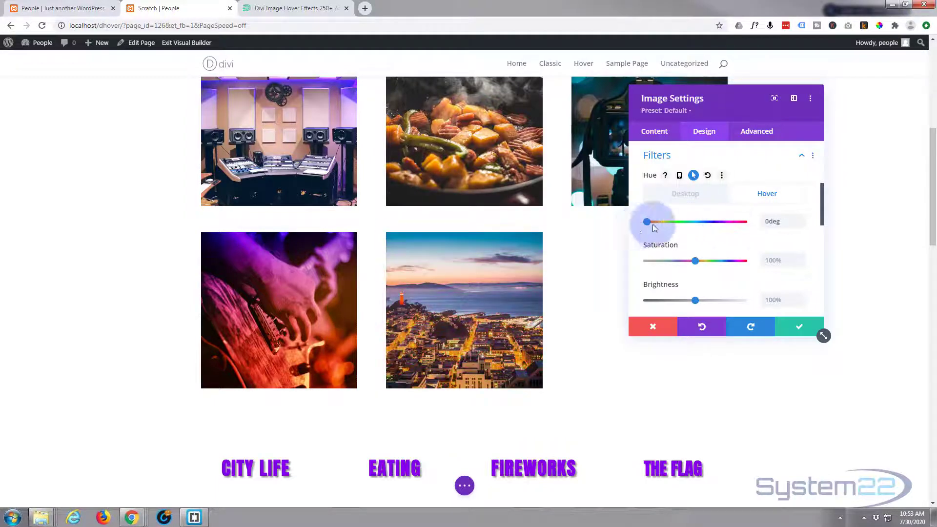
# Give the city image a 4px default blur that clears to 0px on hover.
pyautogui.scroll(-1, 727, 198)
pyautogui.scroll(-3, 727, 198)
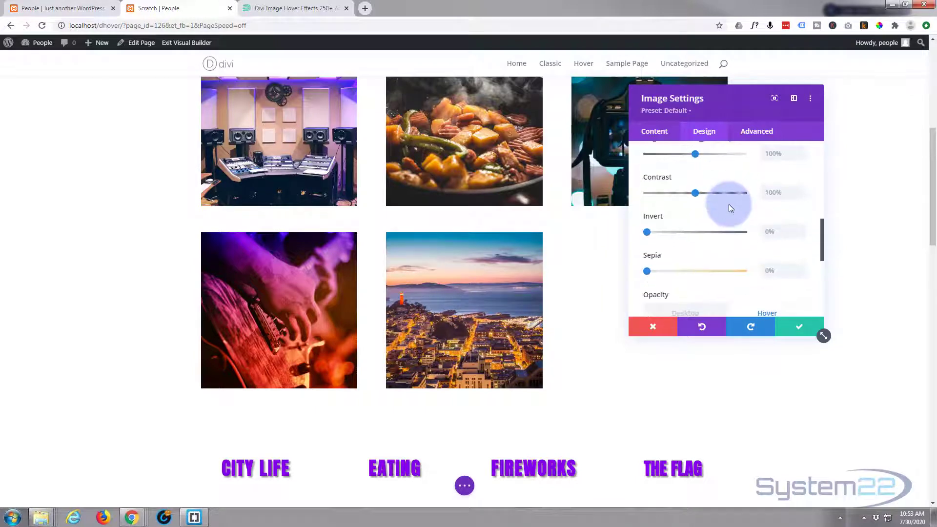
pyautogui.scroll(-1, 728, 204)
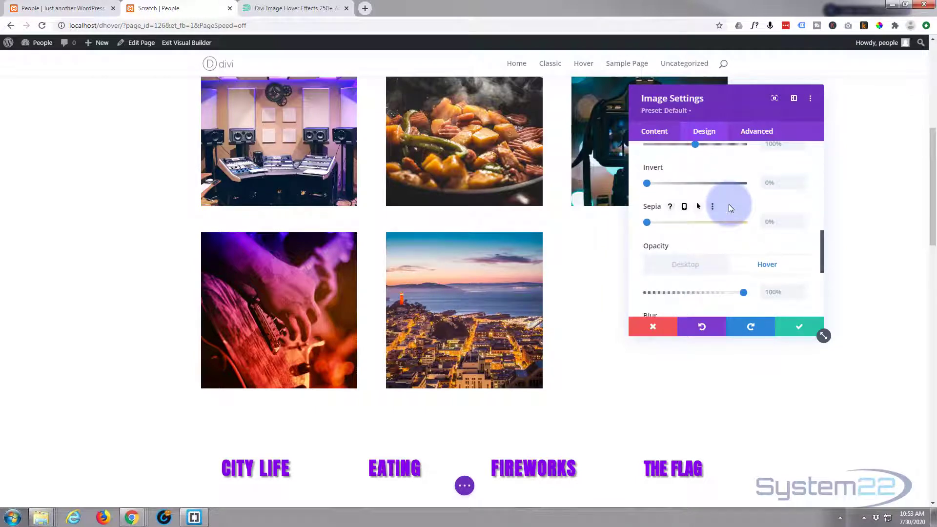
pyautogui.scroll(-3, 728, 203)
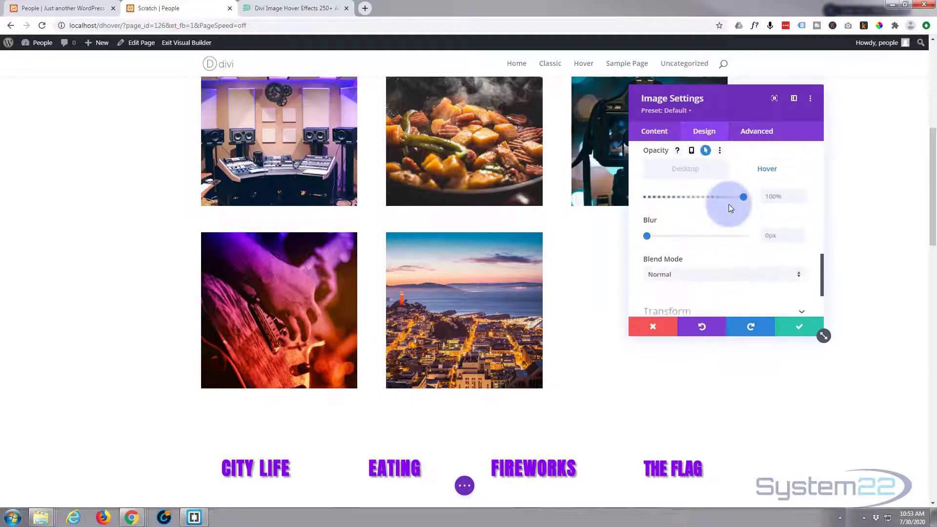
pyautogui.scroll(1, 683, 201)
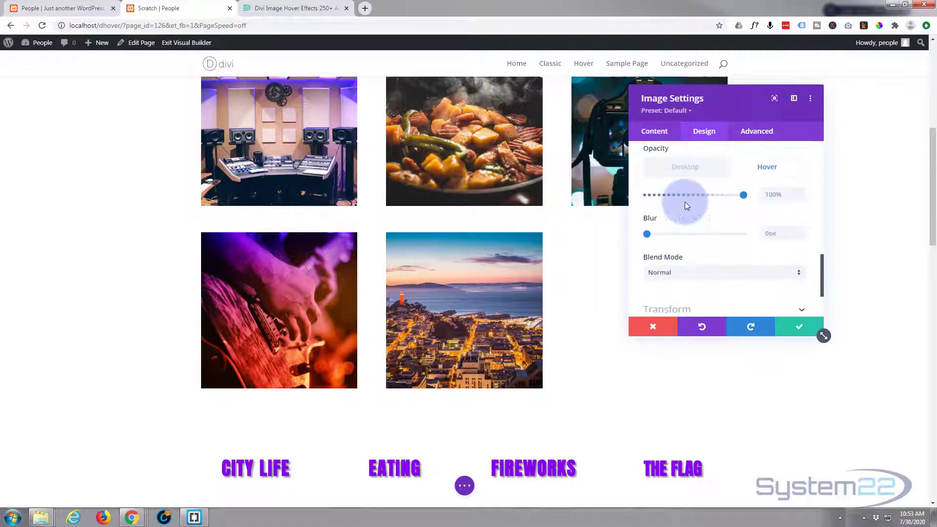
pyautogui.click(685, 168)
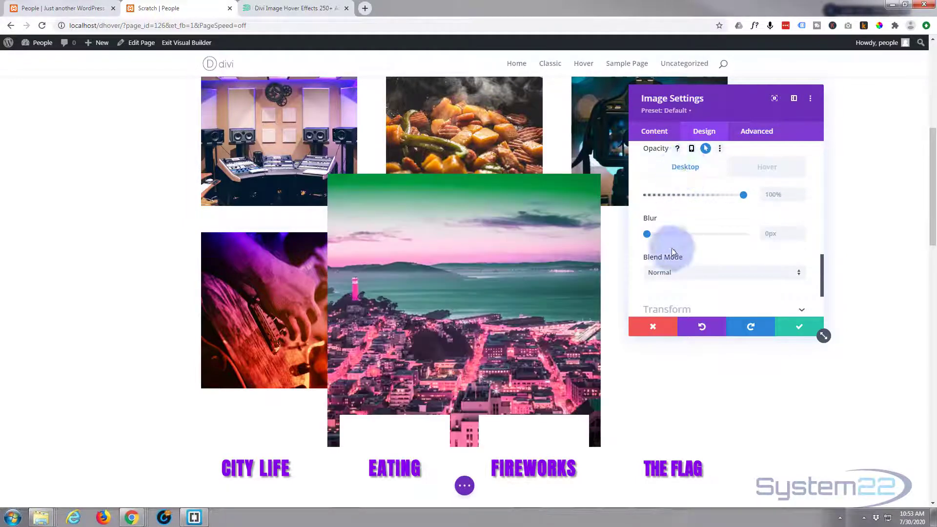
pyautogui.click(651, 242)
pyautogui.moveTo(648, 234); pyautogui.dragTo(656, 234)
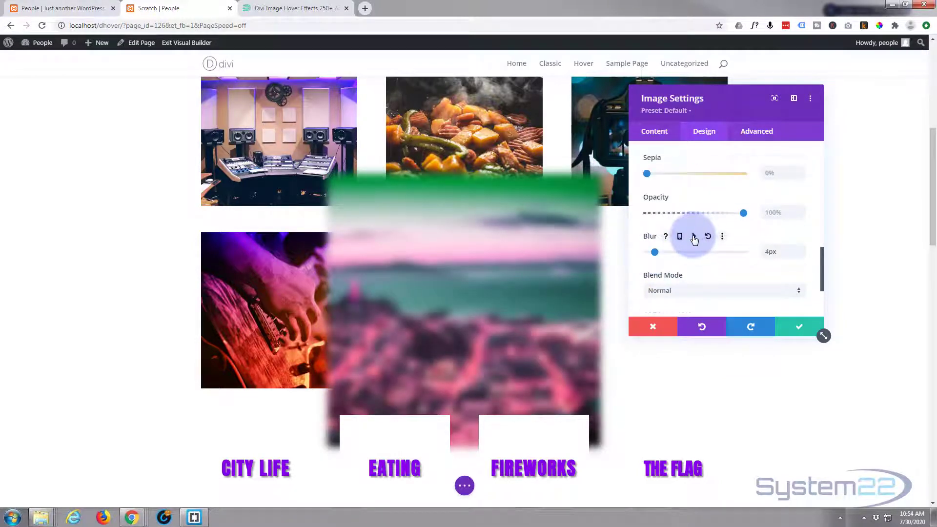
pyautogui.click(694, 236)
pyautogui.click(764, 255)
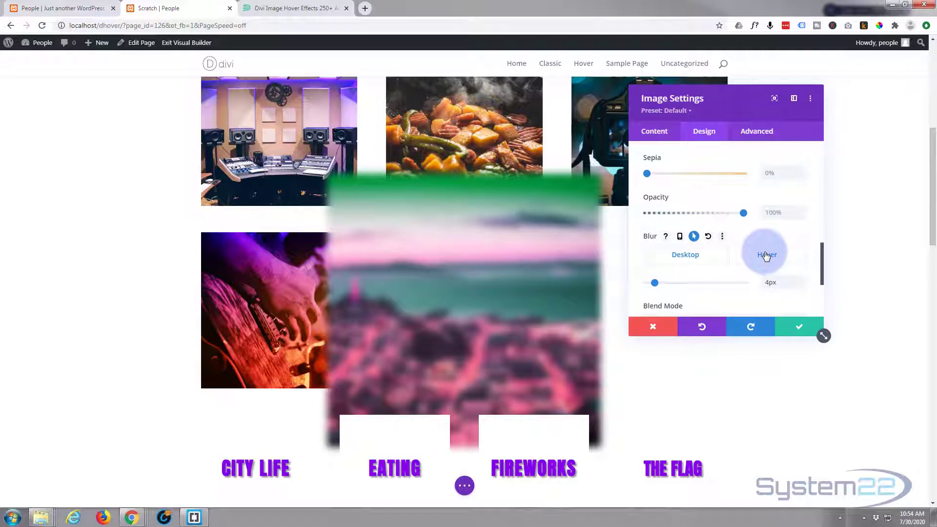
pyautogui.scroll(-1, 755, 242)
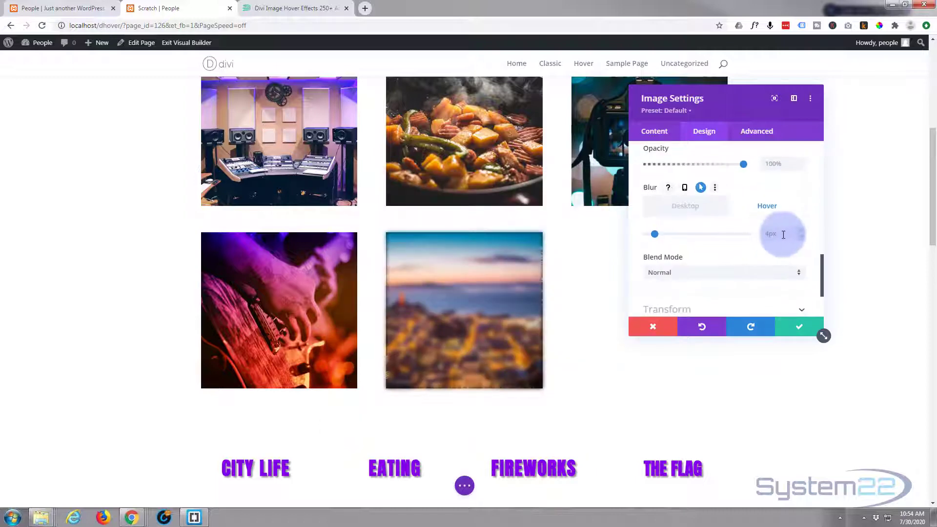
pyautogui.moveTo(654, 233); pyautogui.dragTo(635, 235)
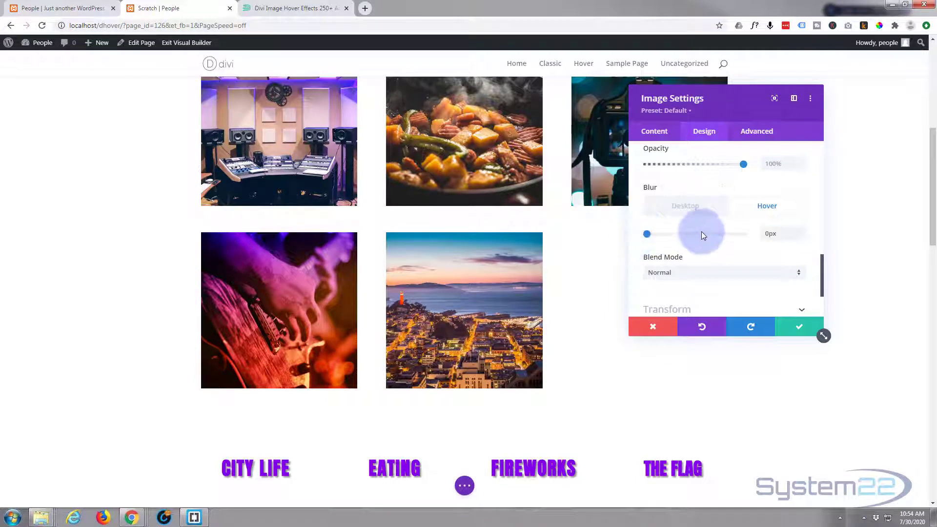
pyautogui.click(701, 183)
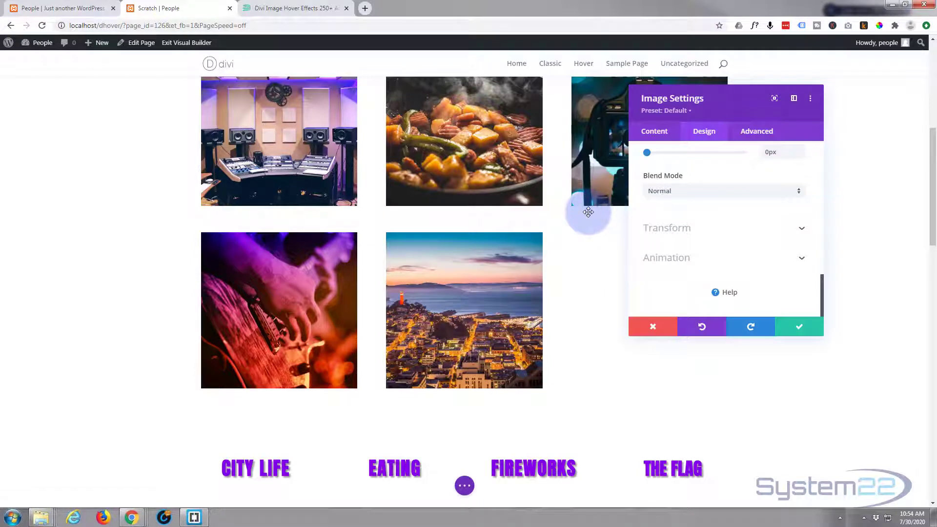
# Save and close the image settings, then save the page as a draft.
pyautogui.click(798, 328)
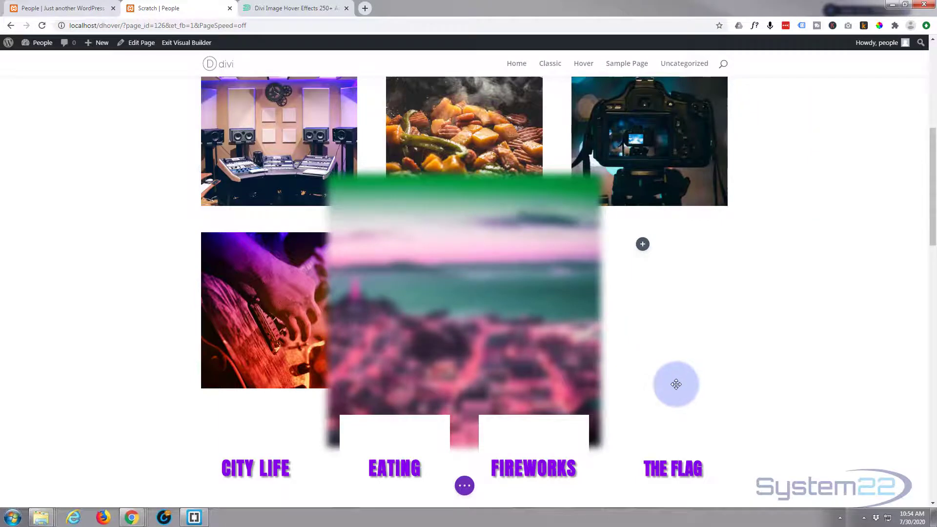
pyautogui.click(457, 486)
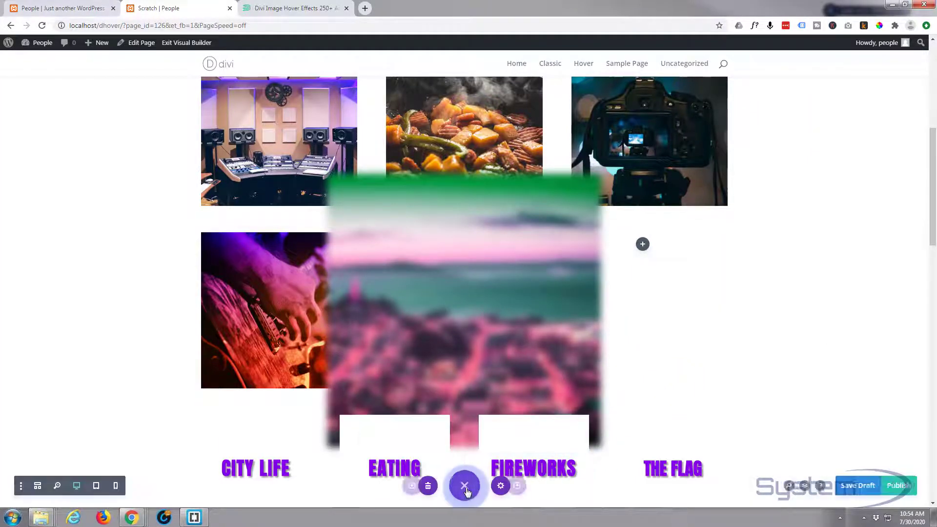
pyautogui.click(854, 491)
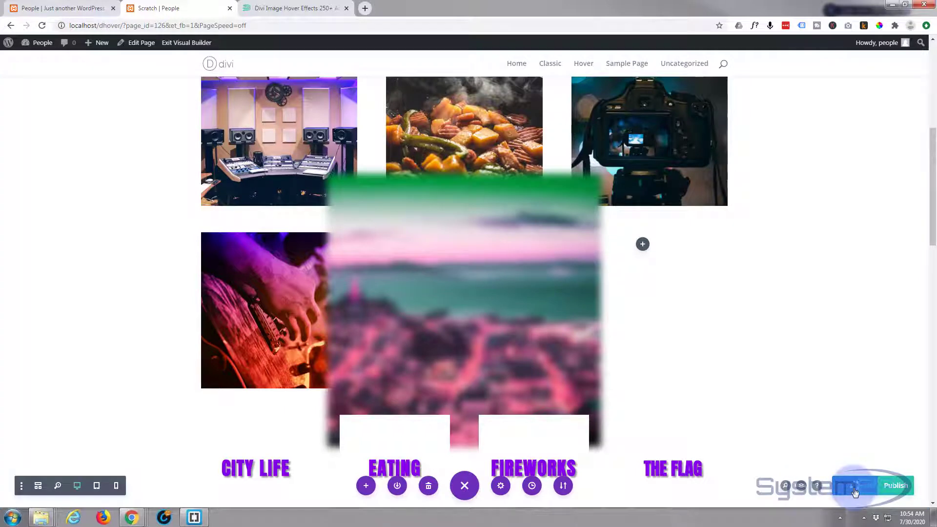
# Check the city image's resting and hover look on the live page, then reopen the builder.
pyautogui.click(186, 44)
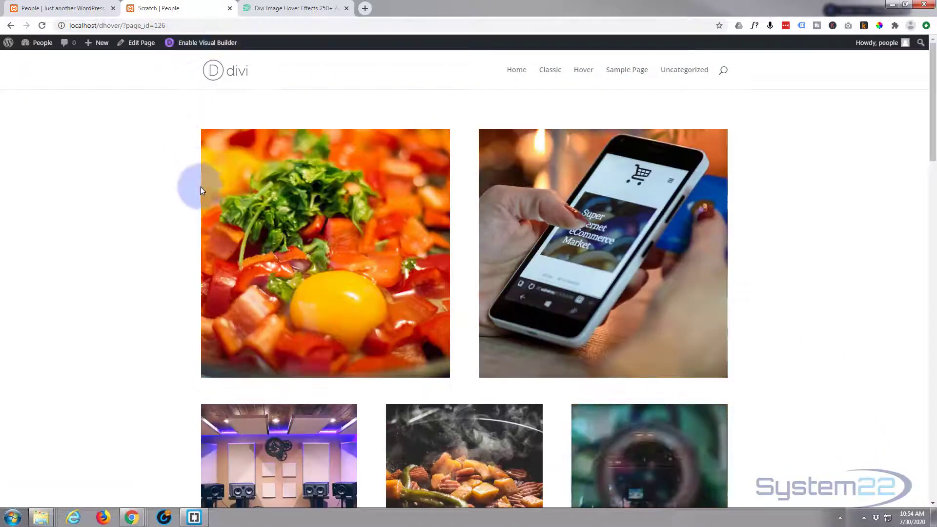
pyautogui.scroll(-6, 116, 212)
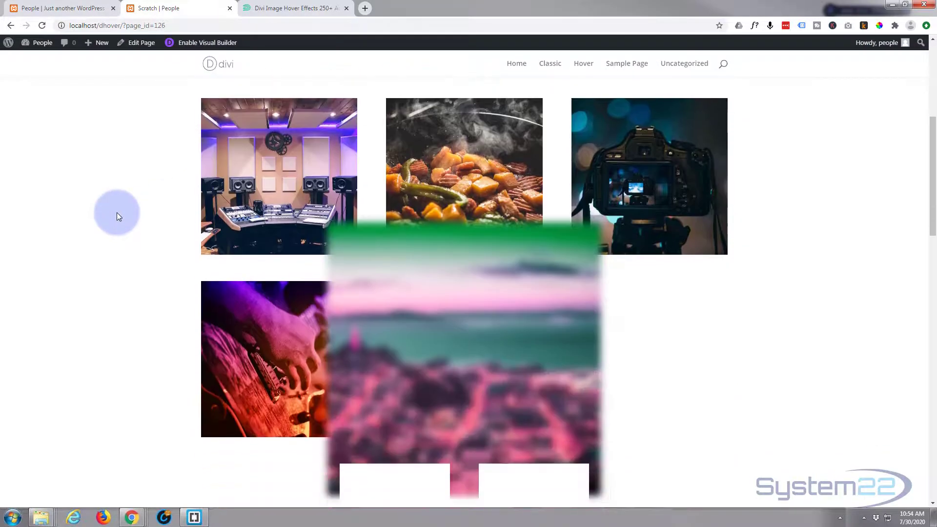
pyautogui.scroll(-1, 117, 212)
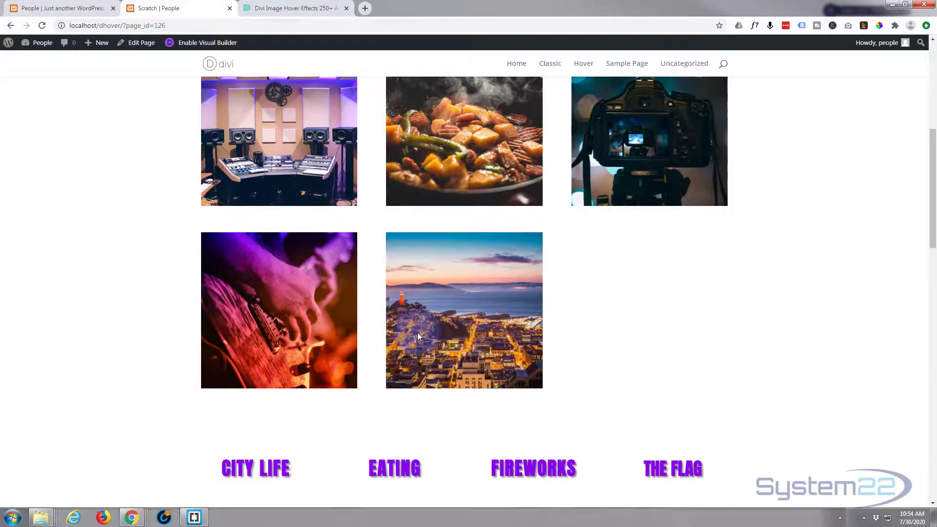
pyautogui.click(134, 330)
pyautogui.click(122, 329)
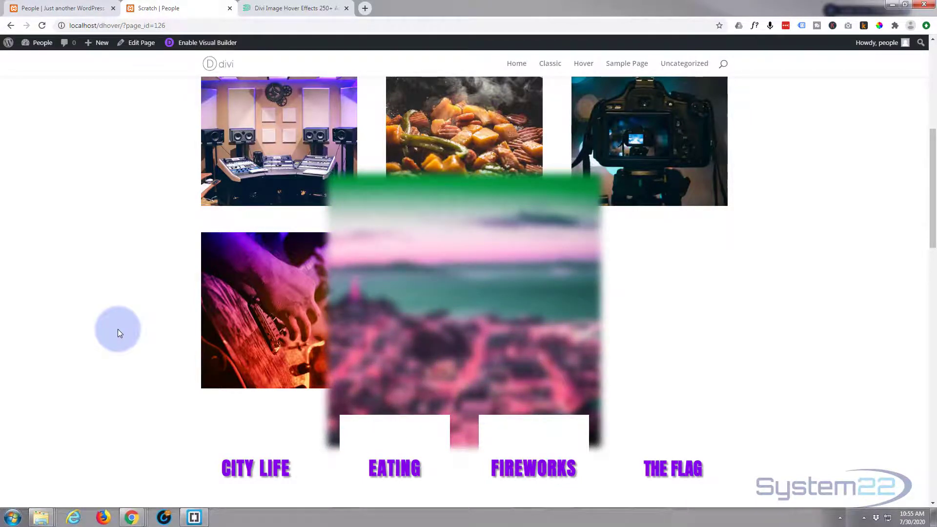
pyautogui.click(195, 43)
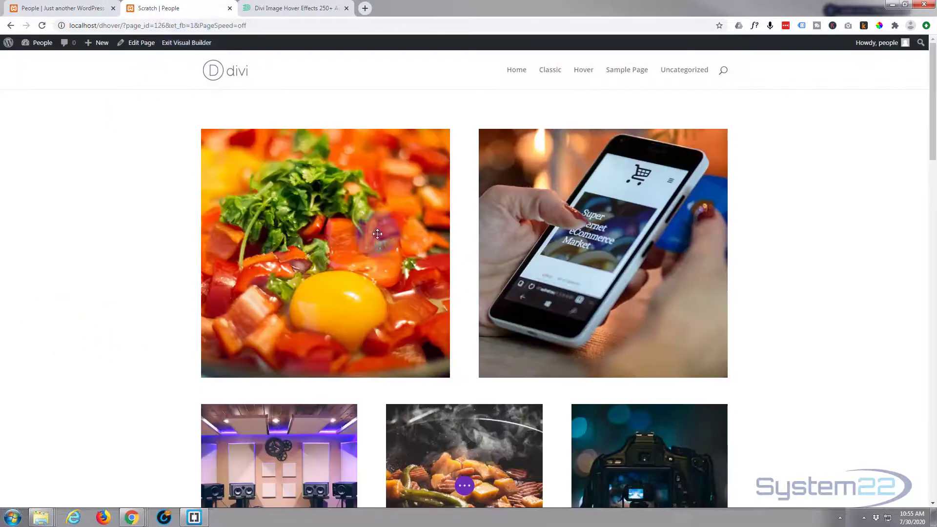
# Bring up the city image module's Design > Filters settings.
pyautogui.scroll(-9, 484, 247)
pyautogui.moveTo(485, 249); pyautogui.dragTo(468, 226)
pyautogui.scroll(1, 469, 226)
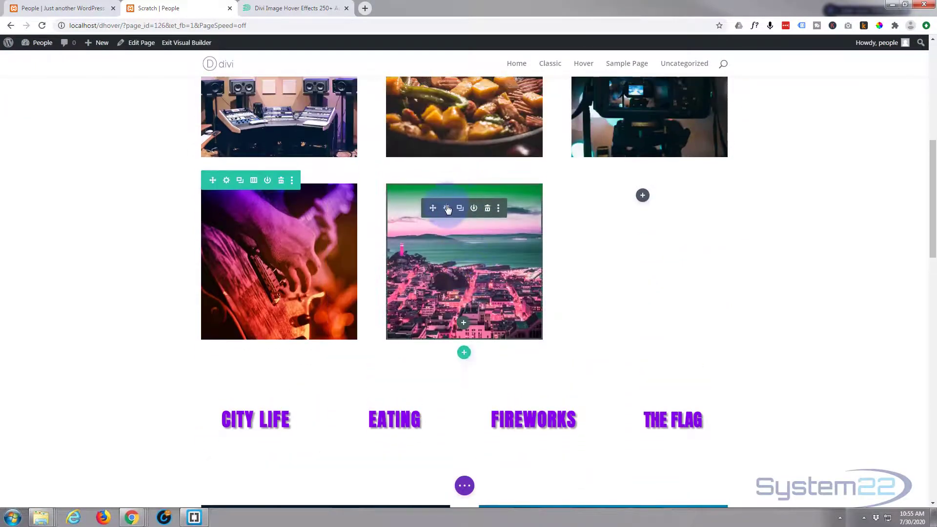
pyautogui.click(447, 212)
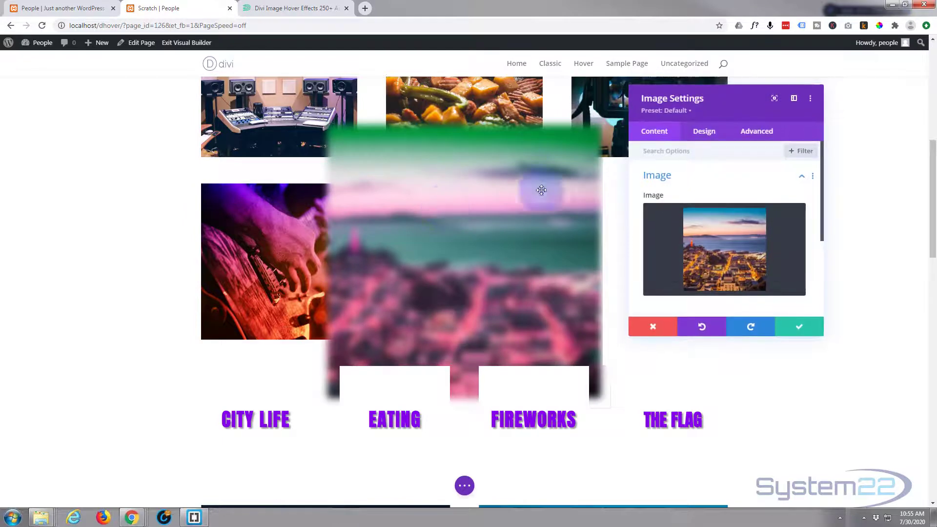
pyautogui.click(701, 133)
pyautogui.scroll(-3, 721, 194)
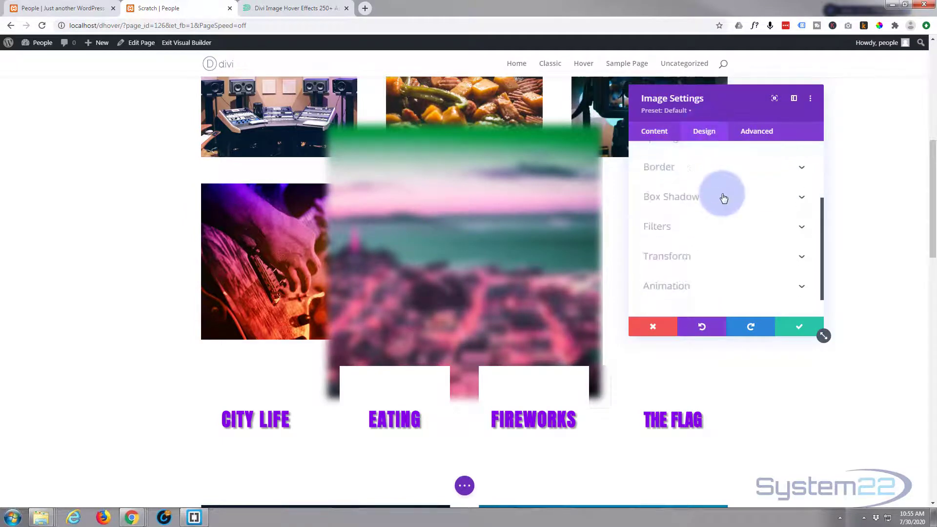
pyautogui.click(724, 198)
pyautogui.scroll(-5, 724, 191)
pyautogui.scroll(-1, 724, 187)
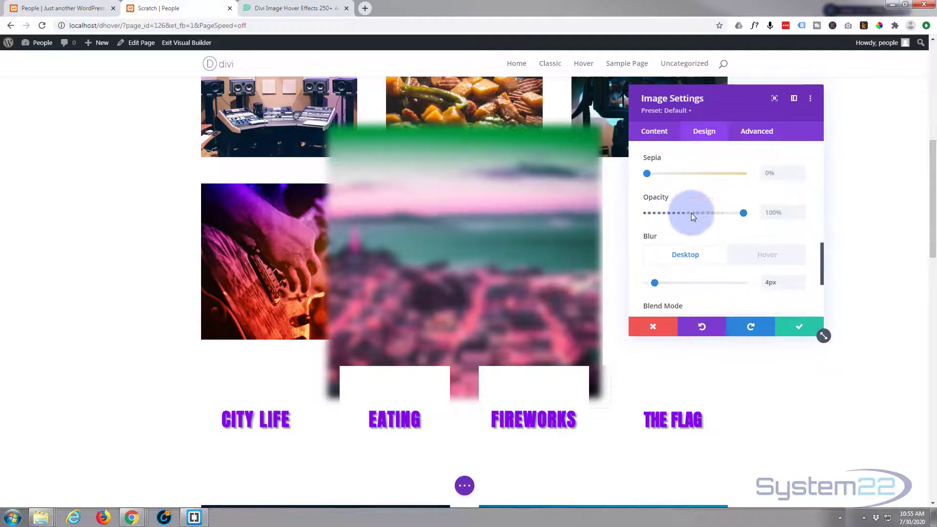
# Set the city image's opacity to 0% on Desktop and 100% on hover, then save.
pyautogui.click(706, 198)
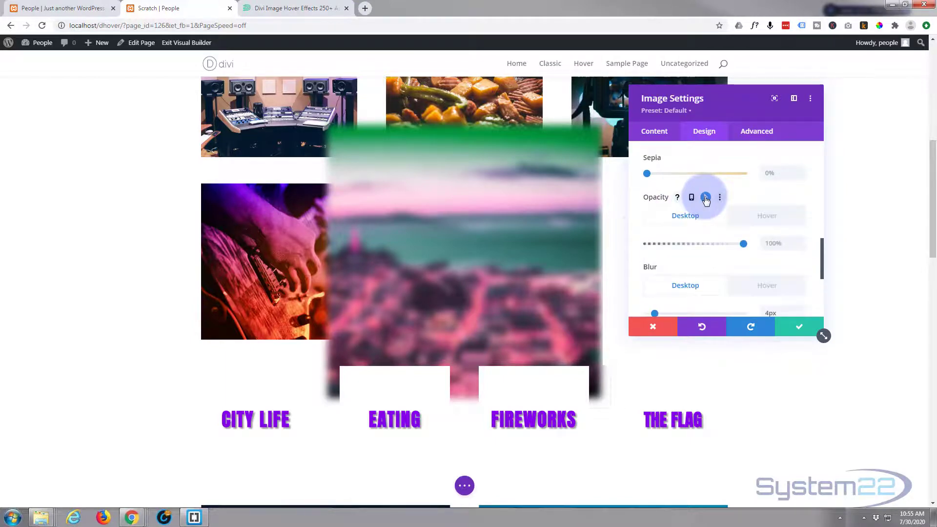
pyautogui.moveTo(745, 241); pyautogui.dragTo(643, 254)
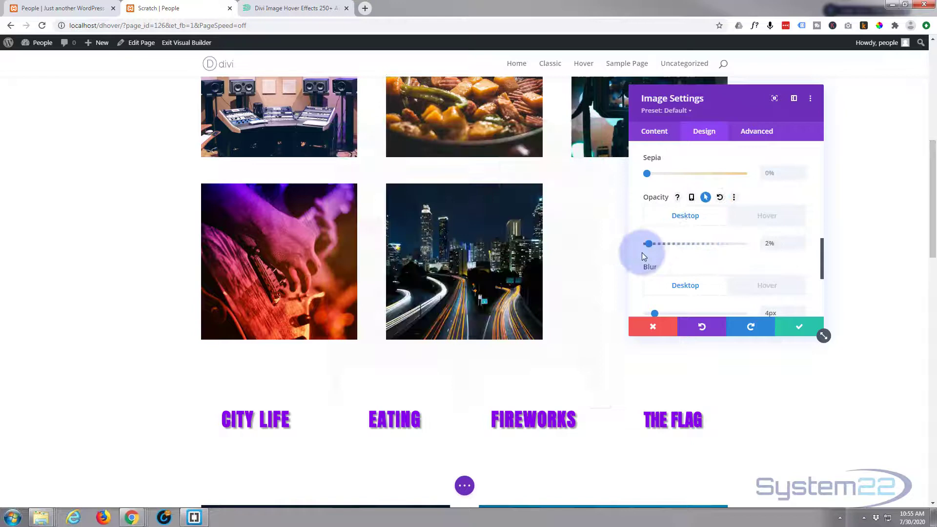
pyautogui.click(767, 216)
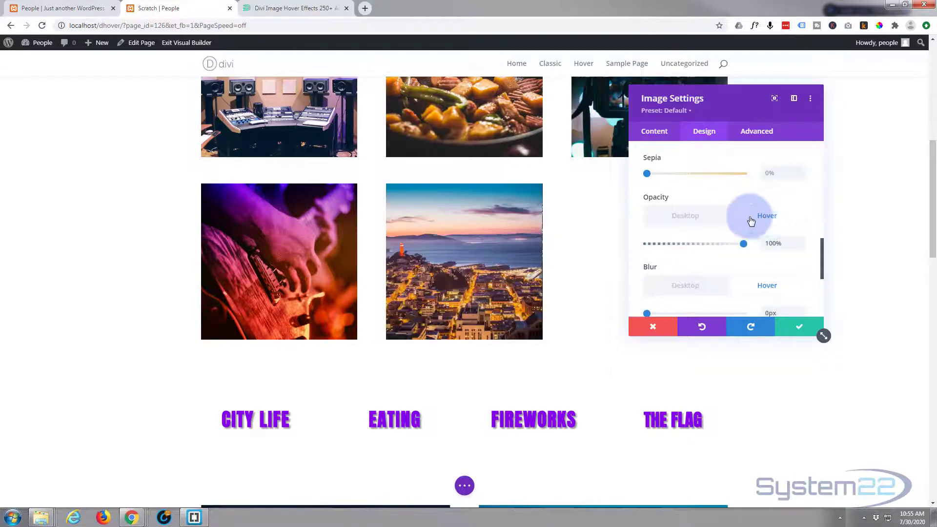
pyautogui.click(726, 219)
pyautogui.click(766, 218)
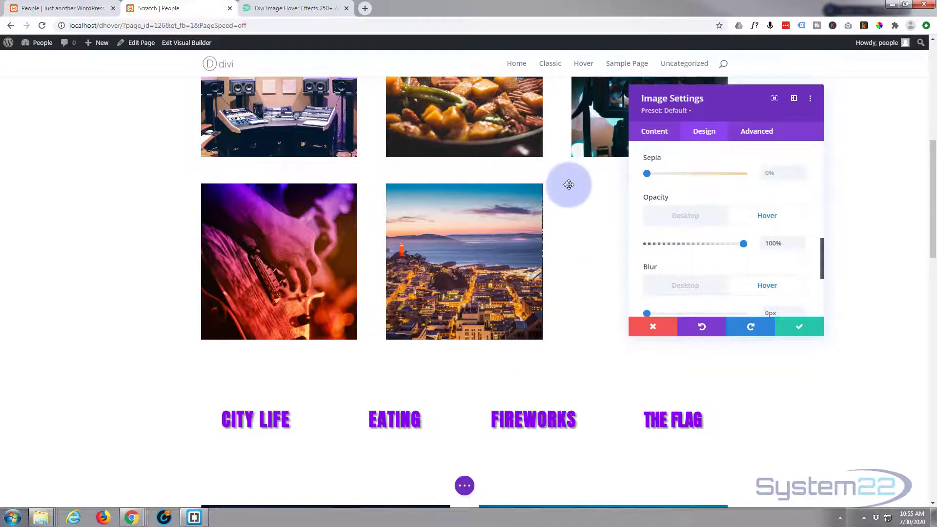
pyautogui.click(799, 328)
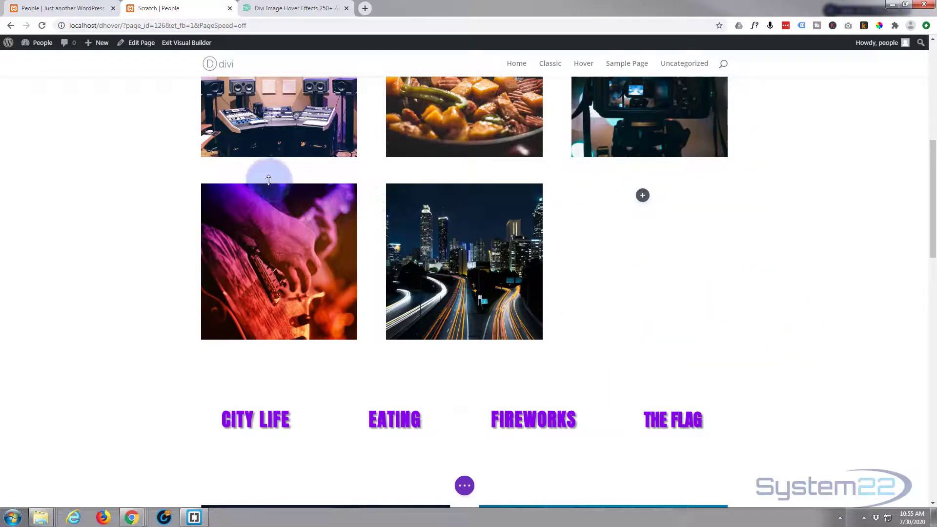
# Add 'overflow:hidden;' as the middle column's Main Element custom CSS and save it.
pyautogui.moveTo(239, 182)
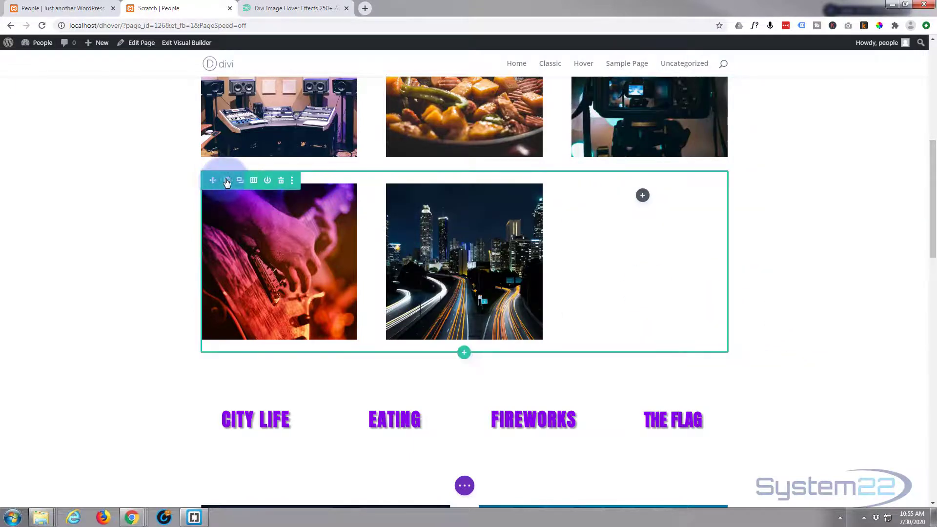
pyautogui.click(226, 181)
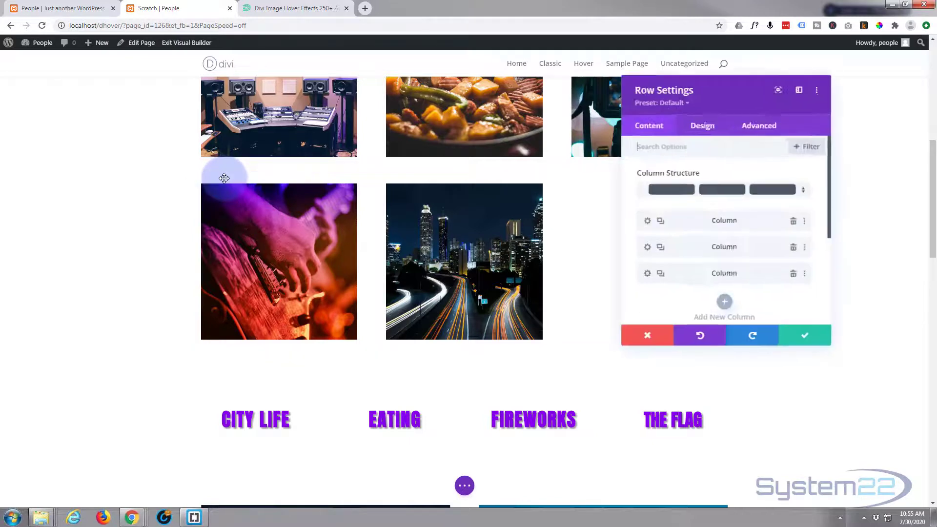
pyautogui.click(709, 132)
pyautogui.click(653, 244)
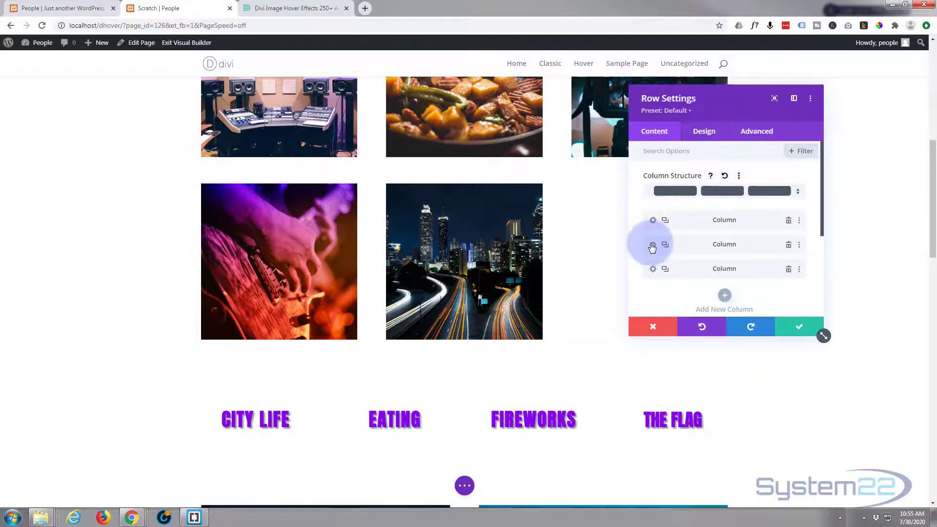
pyautogui.click(764, 133)
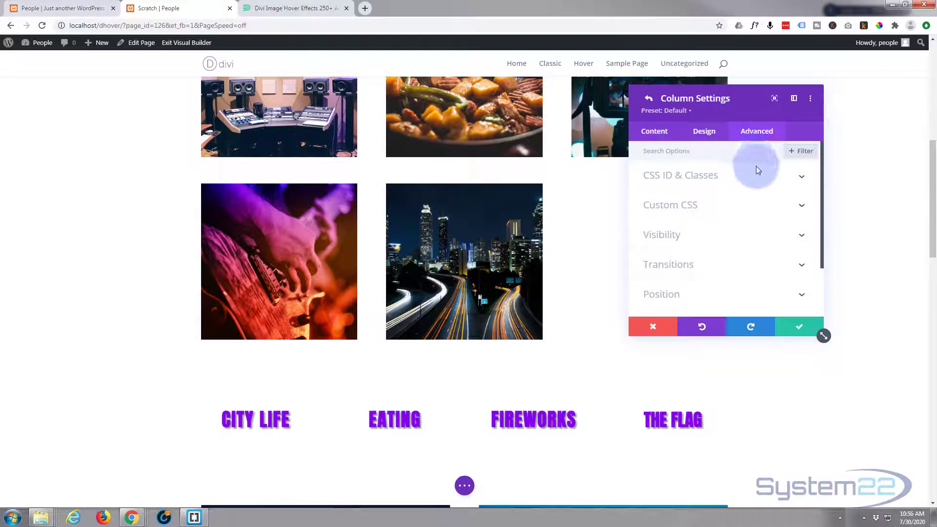
pyautogui.click(724, 205)
pyautogui.scroll(-2, 644, 205)
pyautogui.click(656, 221)
pyautogui.write('ove')
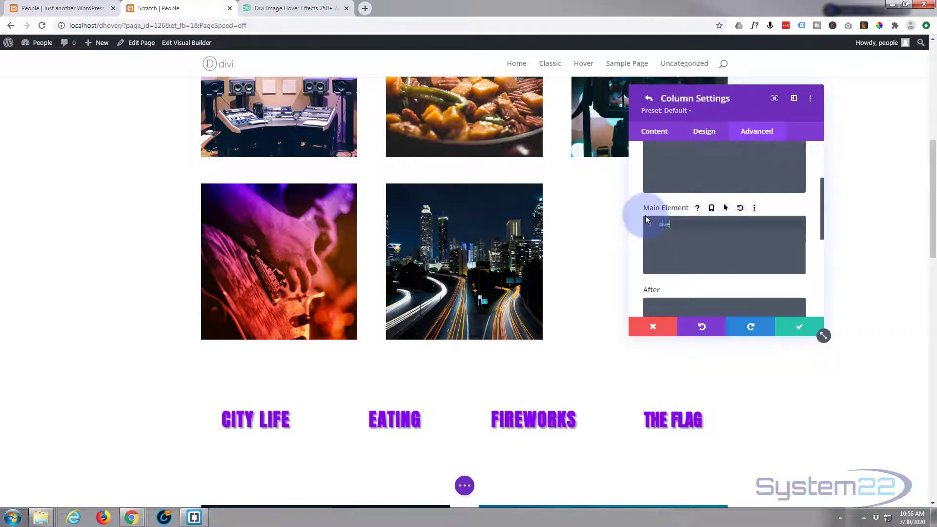
pyautogui.write('rflow:hidden;')
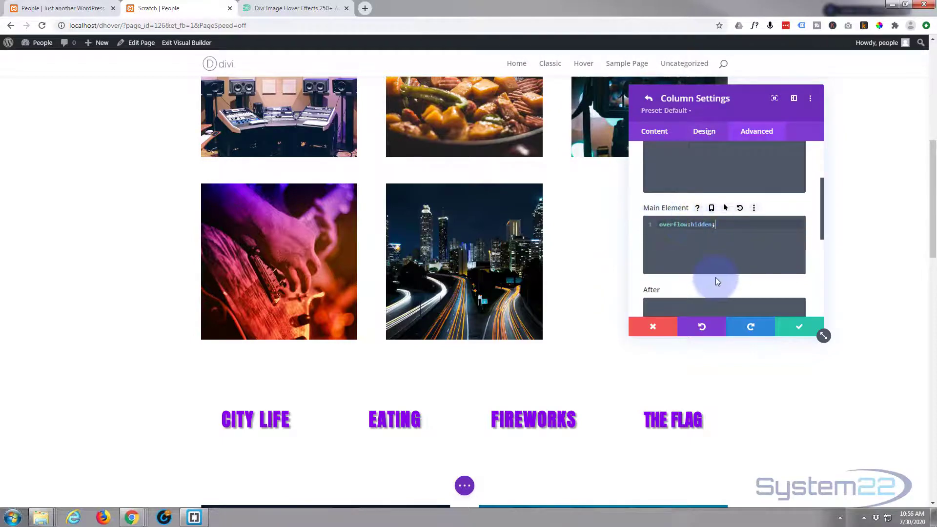
pyautogui.click(807, 329)
# Close Row Settings, save the page draft, and exit the builder to view the live page.
pyautogui.click(804, 330)
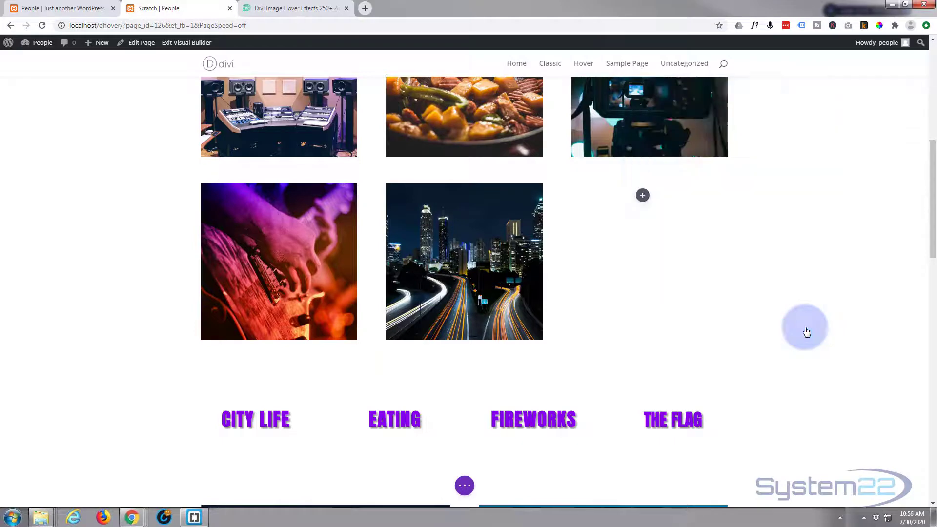
pyautogui.click(464, 485)
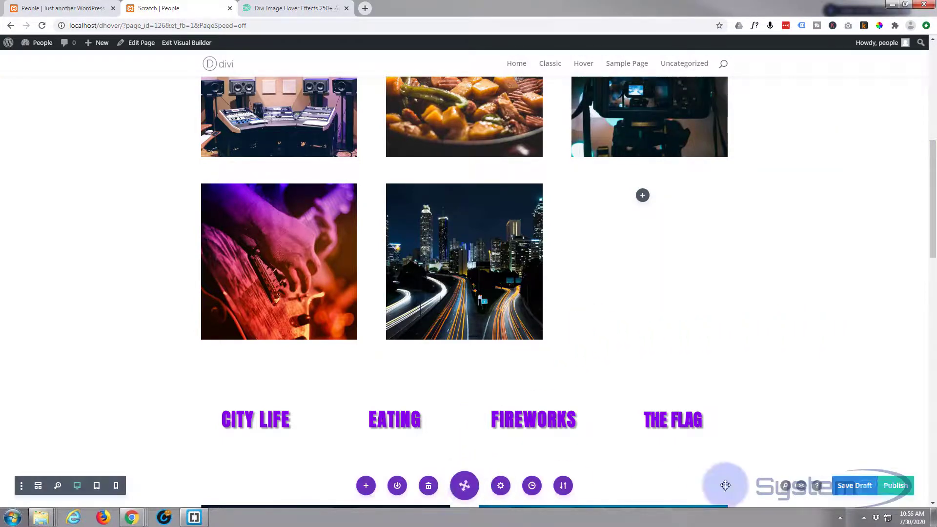
pyautogui.click(857, 487)
pyautogui.click(194, 43)
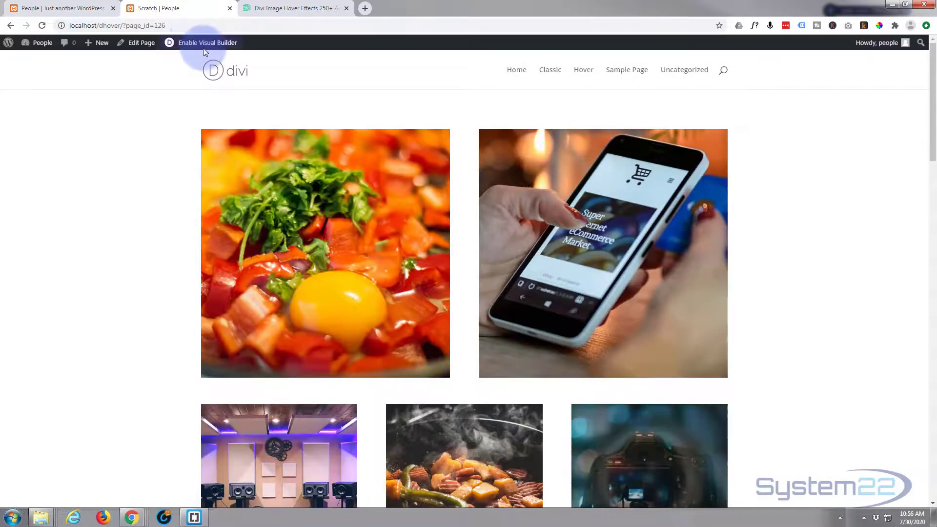
pyautogui.scroll(-5, 125, 189)
pyautogui.scroll(-3, 125, 193)
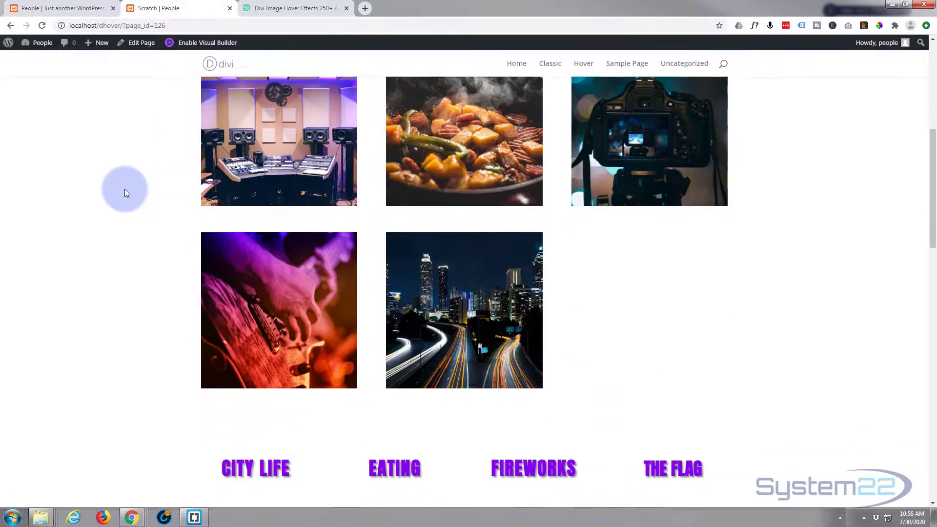